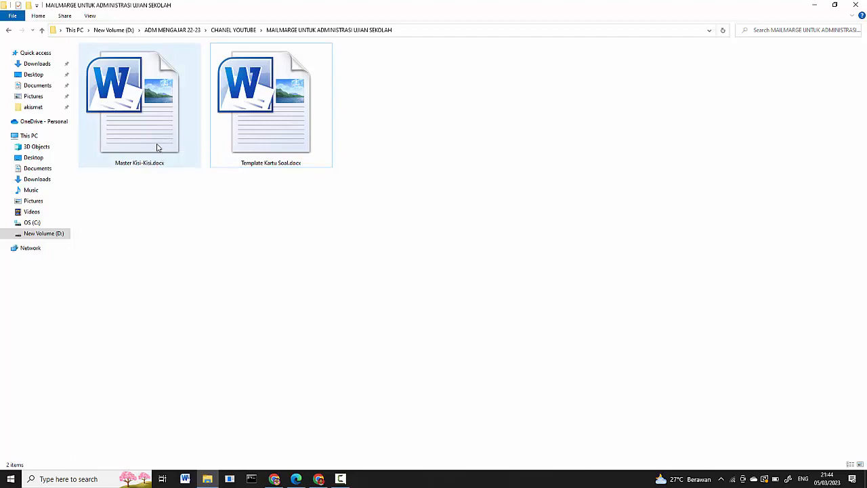
Open Master Kisi-Kisi.docx, dismiss the activation notice, and hide the document's formatting marks
{"action": "double_click", "coordinate": [157, 147]}
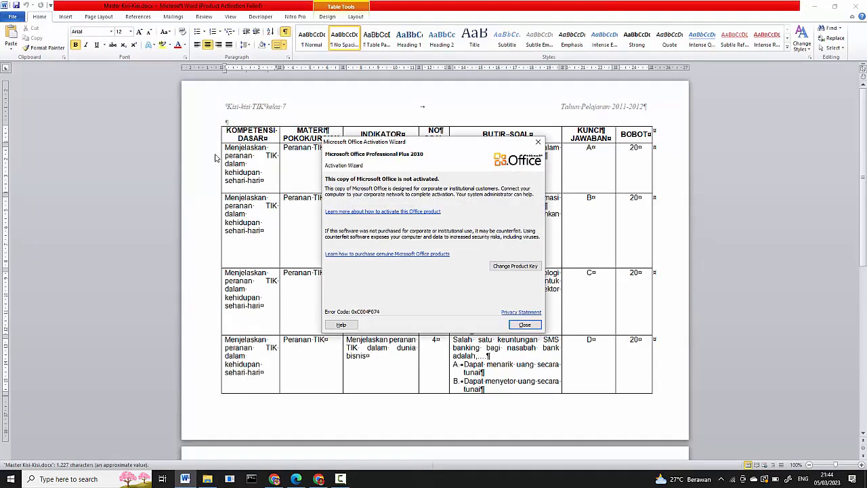
{"action": "left_click", "coordinate": [523, 325]}
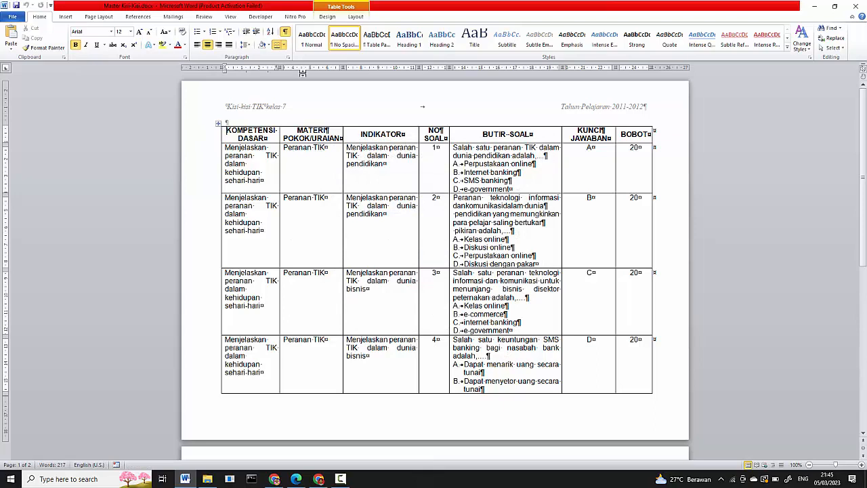
{"action": "left_click", "coordinate": [285, 32]}
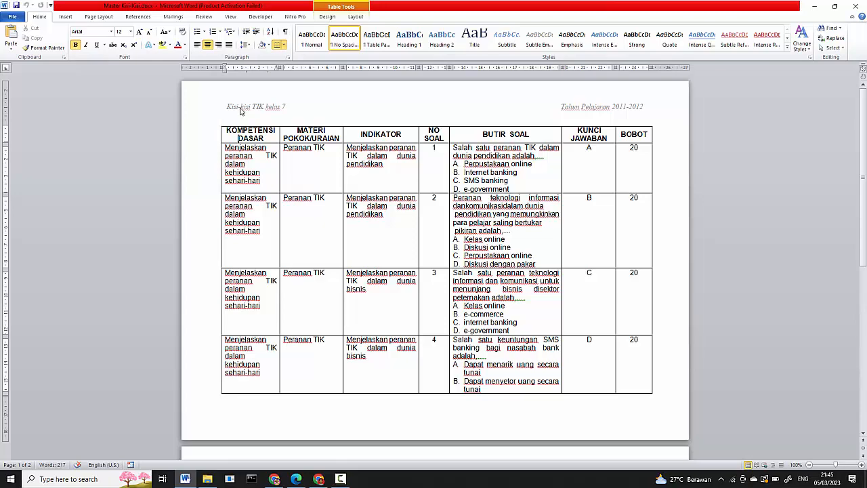
{"action": "double_click", "coordinate": [241, 110]}
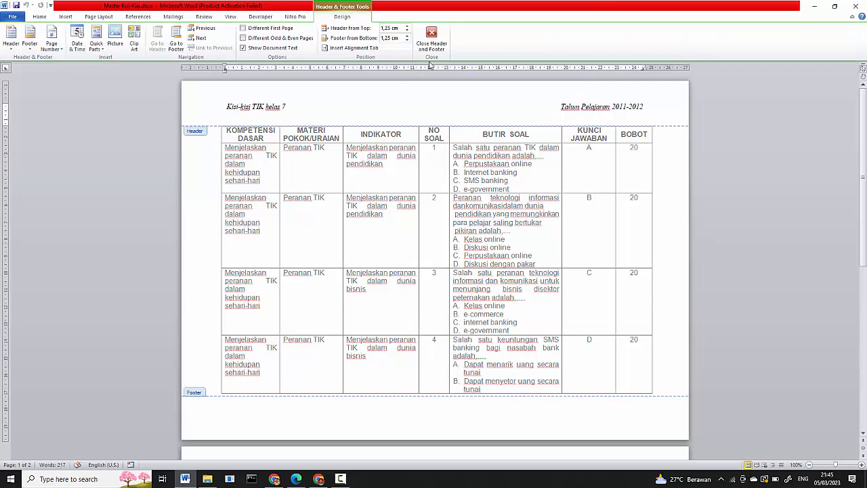
{"action": "left_click", "coordinate": [432, 48]}
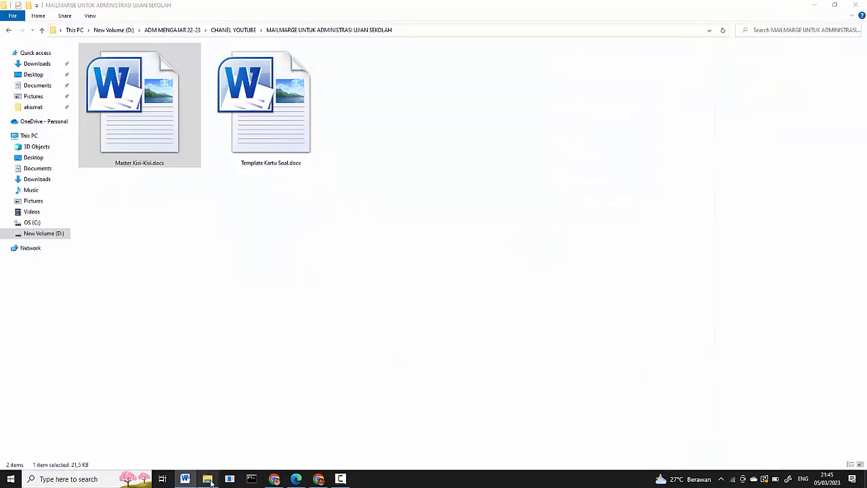
Open Template Kartu Soal.docx from the same folder in File Explorer and look over the question card layout
{"action": "left_click", "coordinate": [208, 479]}
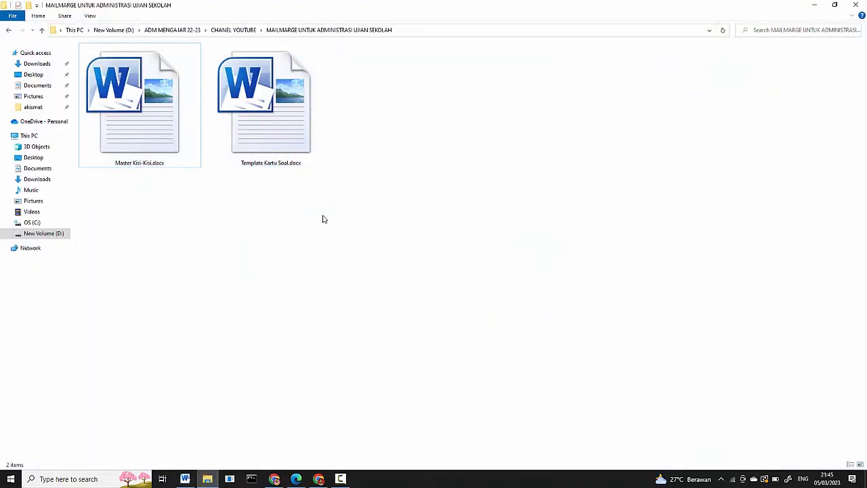
{"action": "double_click", "coordinate": [283, 144]}
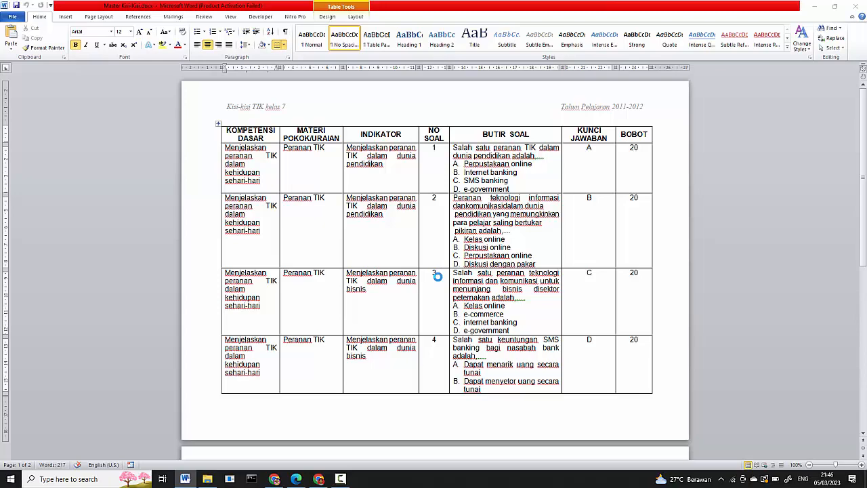
{"action": "scroll", "coordinate": [438, 276], "scroll_direction": "down", "scroll_amount": 2}
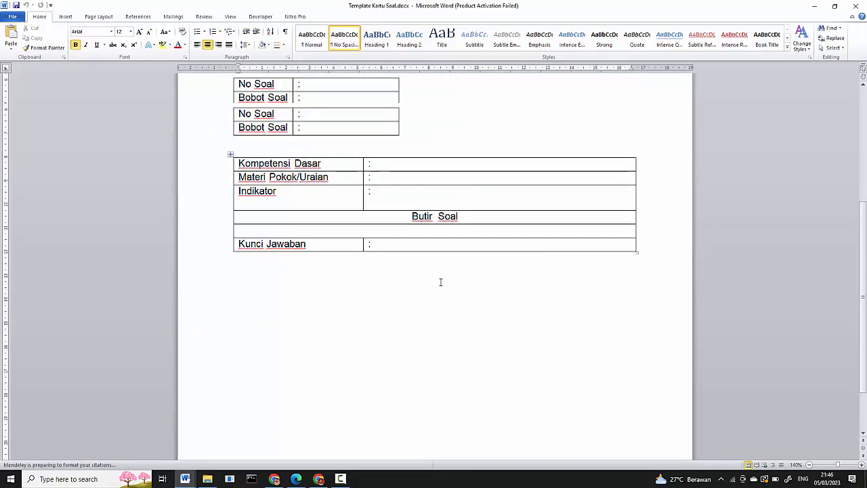
{"action": "left_click", "coordinate": [472, 186]}
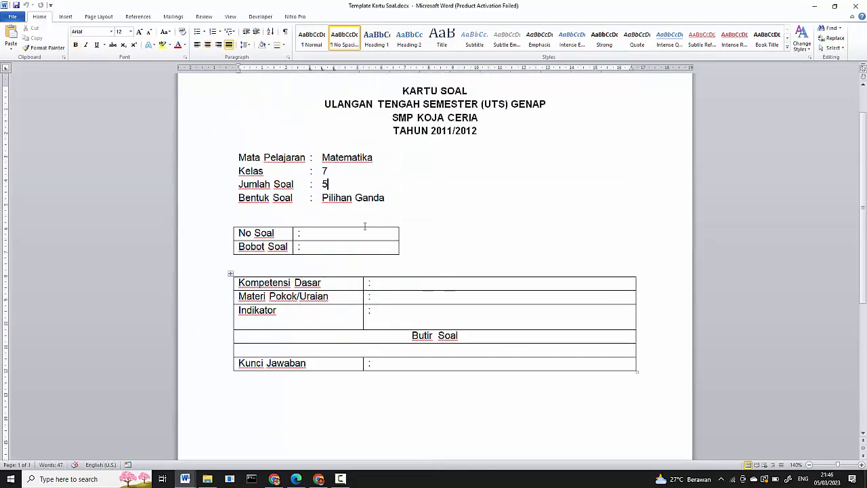
{"action": "left_click", "coordinate": [428, 231]}
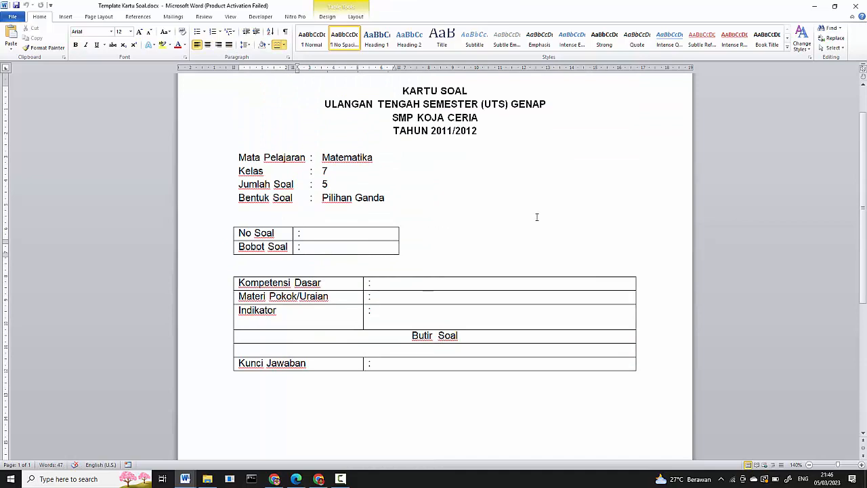
{"action": "left_click_drag", "start_coordinate": [865, 221], "coordinate": [866, 212]}
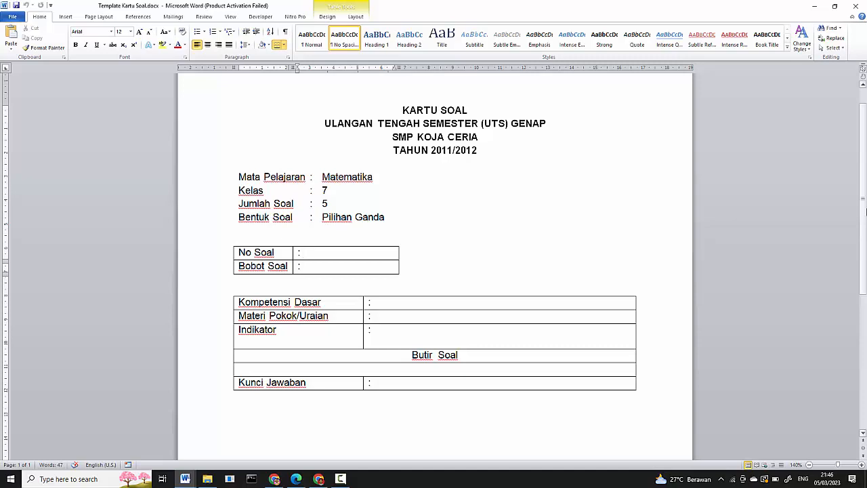
Compare the question card template with the Master Kisi-Kisi table side by side, then return to the full-size template
{"action": "left_click", "coordinate": [835, 8]}
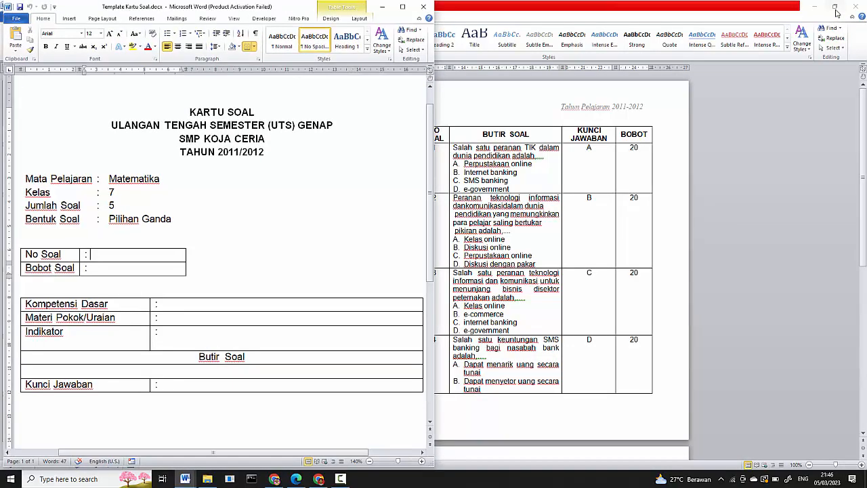
{"action": "double_click", "coordinate": [683, 20]}
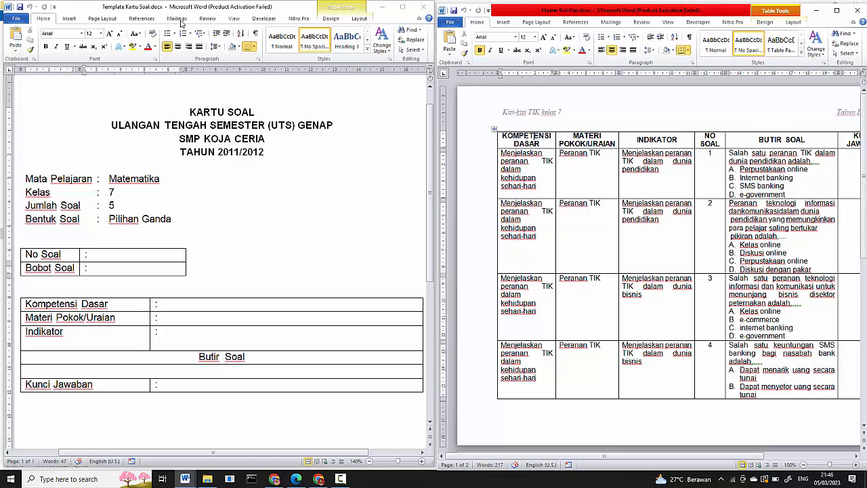
{"action": "left_click", "coordinate": [404, 12]}
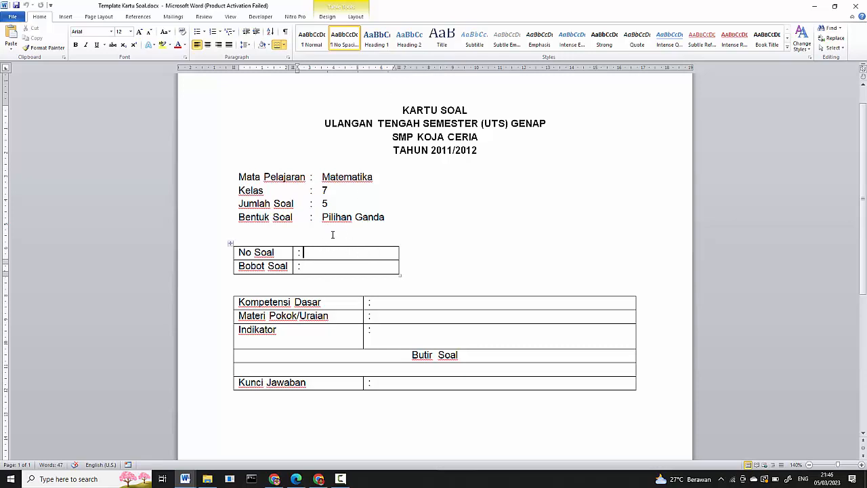
Start the Step by Step Mail Merge Wizard for Letters, using the current document, and proceed to recipient selection
{"action": "left_click", "coordinate": [174, 17]}
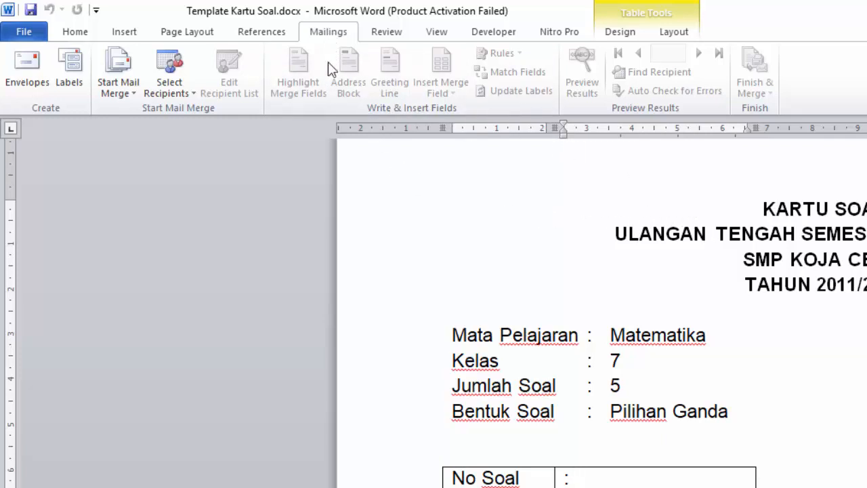
{"action": "left_click", "coordinate": [129, 96]}
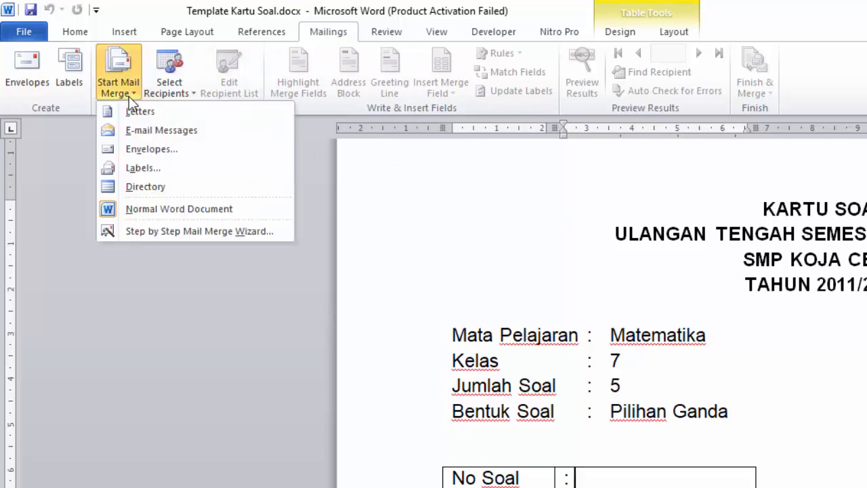
{"action": "left_click", "coordinate": [156, 232]}
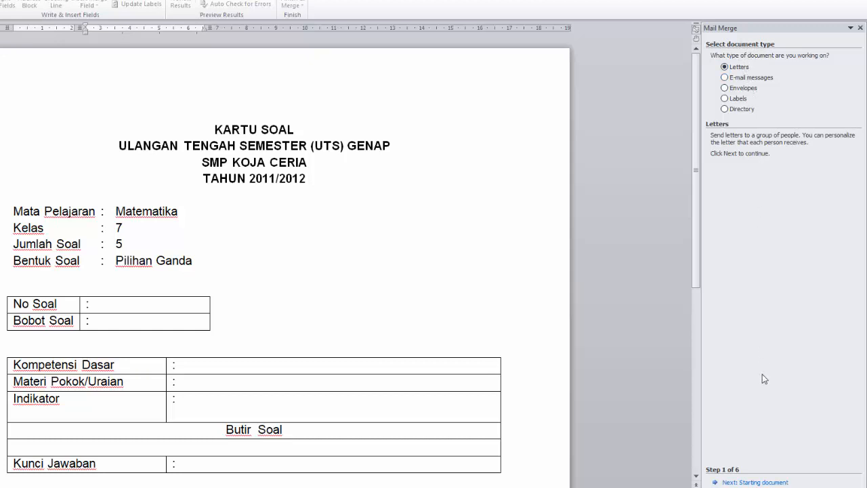
{"action": "left_click", "coordinate": [759, 482]}
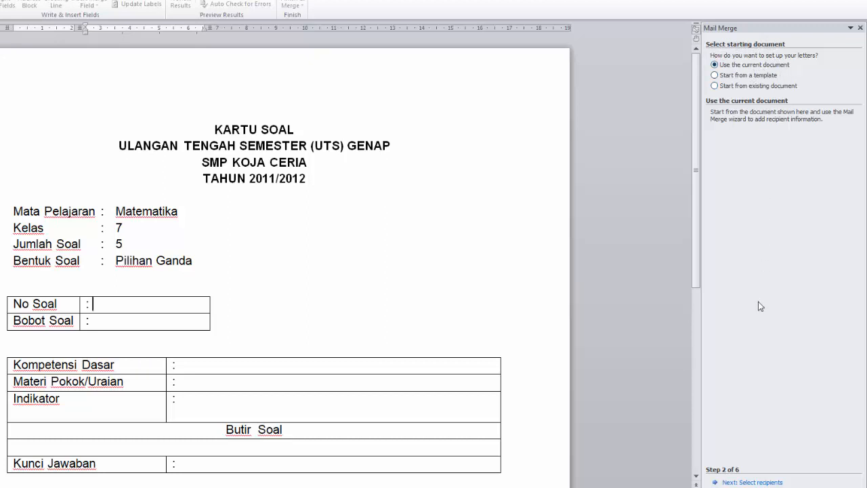
{"action": "left_click", "coordinate": [752, 482]}
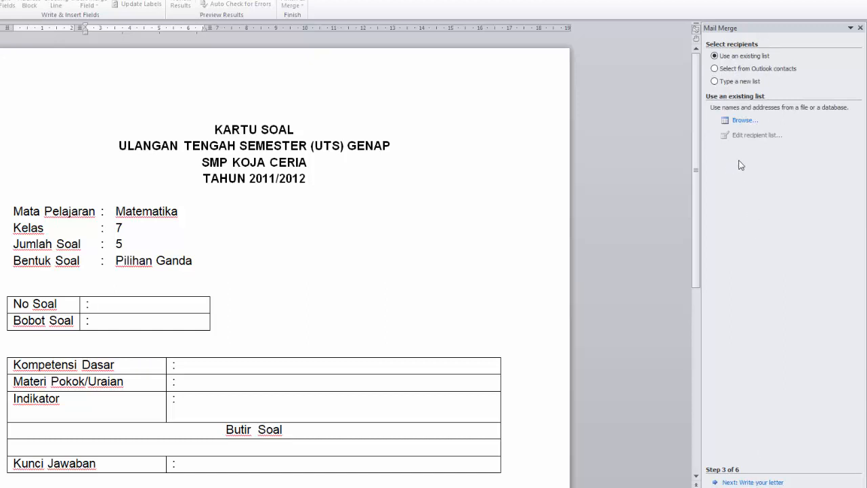
Use Master Kisi-Kisi.docx from the MAILMARGE UNTUK ADMINISTRASI UJIAN SEKOLAH folder on drive D as the existing recipient list
{"action": "left_click", "coordinate": [744, 120]}
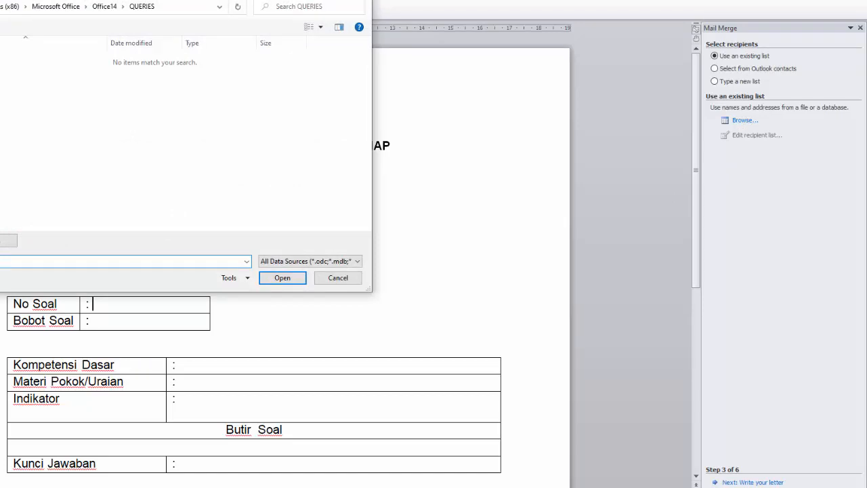
{"action": "left_click", "coordinate": [43, 245]}
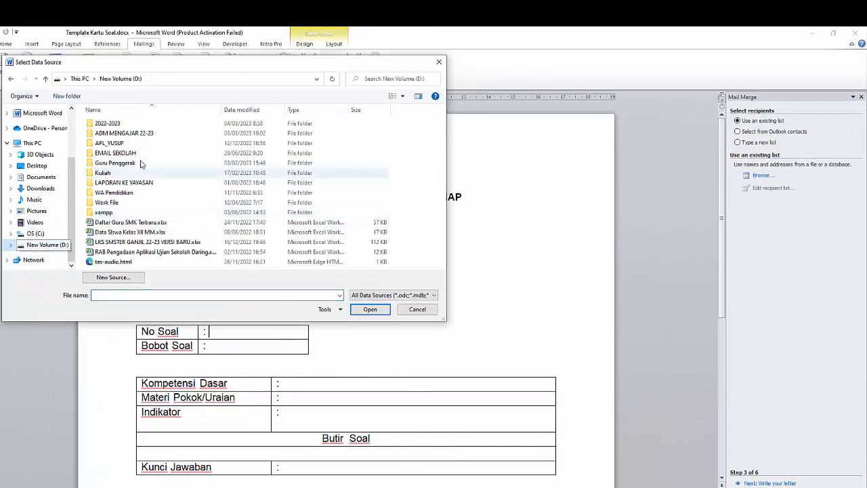
{"action": "double_click", "coordinate": [116, 134]}
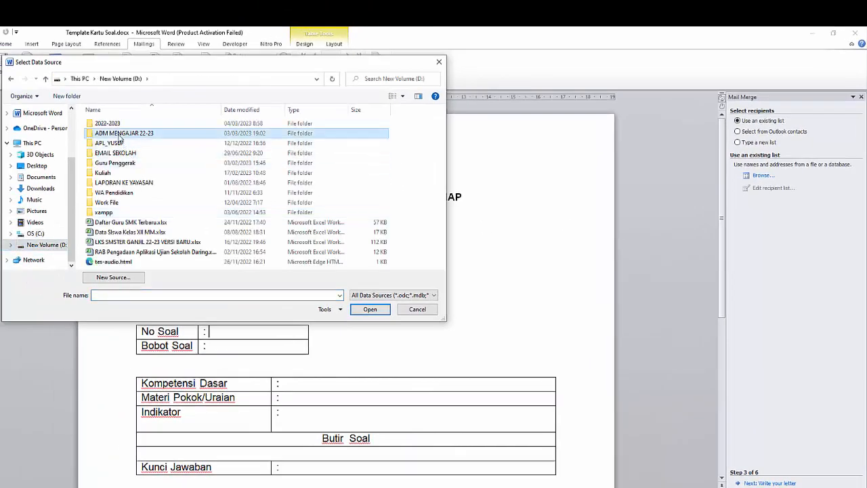
{"action": "double_click", "coordinate": [112, 133]}
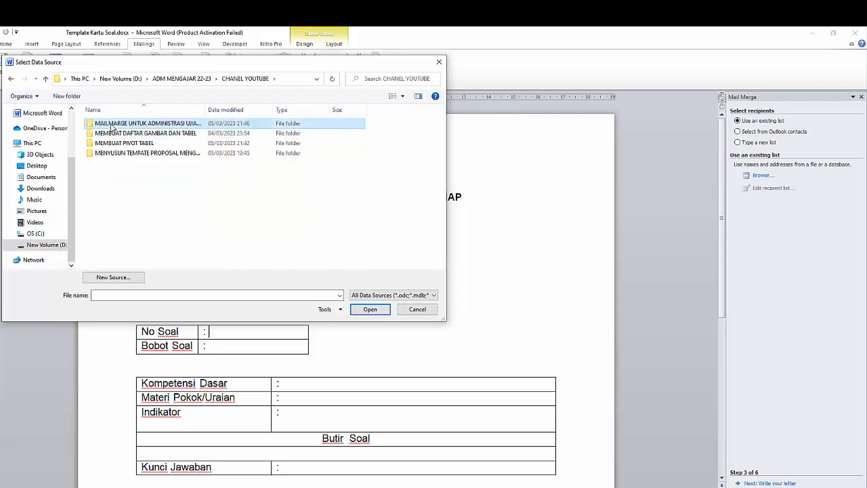
{"action": "double_click", "coordinate": [115, 133]}
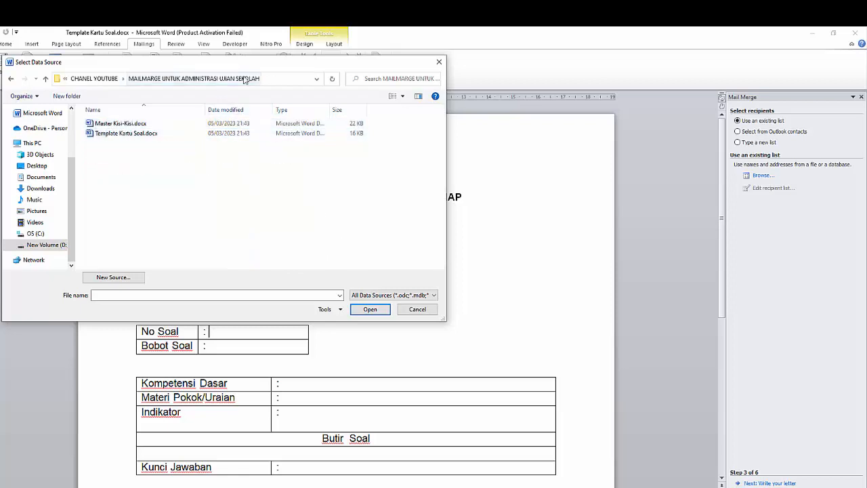
{"action": "left_click_drag", "start_coordinate": [286, 64], "coordinate": [312, 77]}
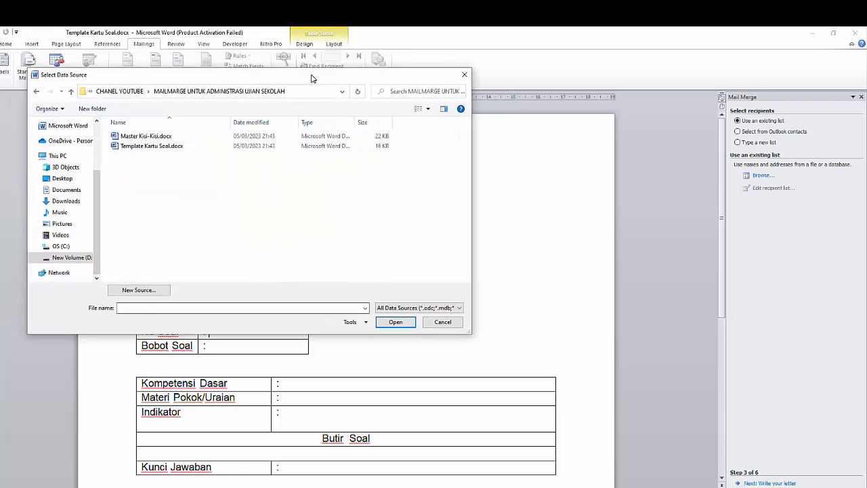
{"action": "left_click", "coordinate": [137, 140]}
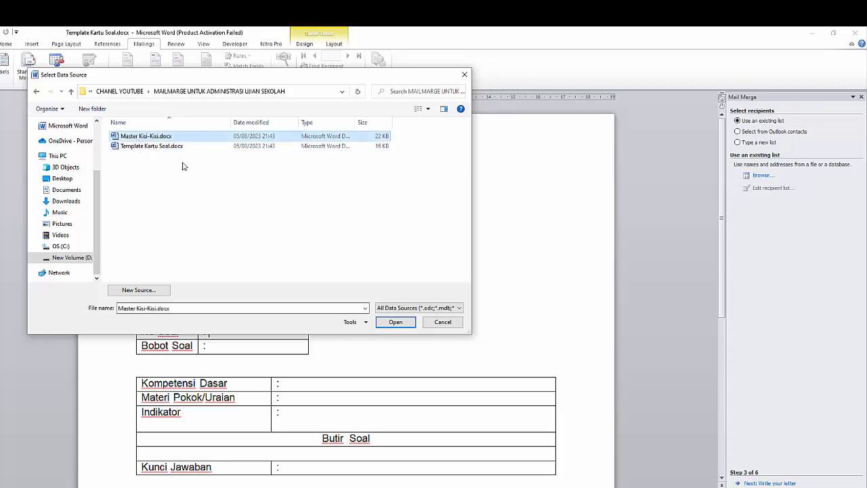
{"action": "left_click", "coordinate": [386, 324]}
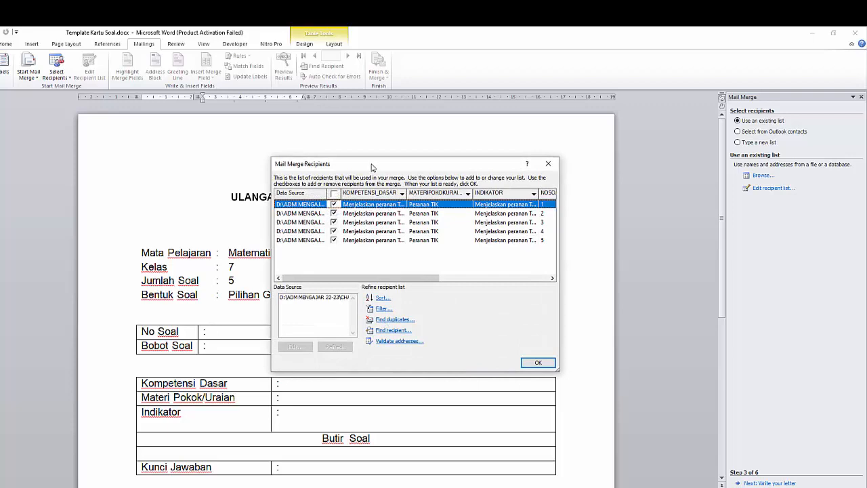
Review the merge recipient list and accept it with all records included
{"action": "left_click_drag", "start_coordinate": [372, 167], "coordinate": [311, 164]}
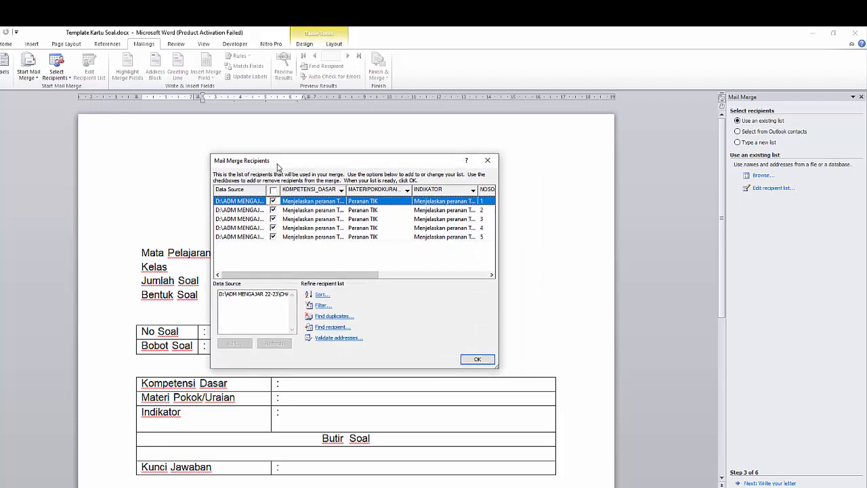
{"action": "left_click_drag", "start_coordinate": [301, 166], "coordinate": [292, 158]}
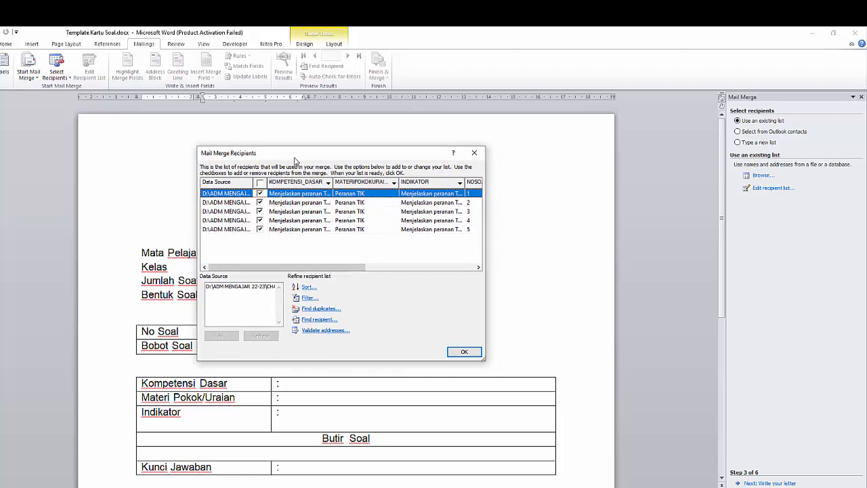
{"action": "mouse_move", "coordinate": [295, 273]}
{"action": "left_mouse_down"}
{"action": "mouse_move", "coordinate": [409, 279]}
{"action": "mouse_move", "coordinate": [290, 280]}
{"action": "left_mouse_up"}
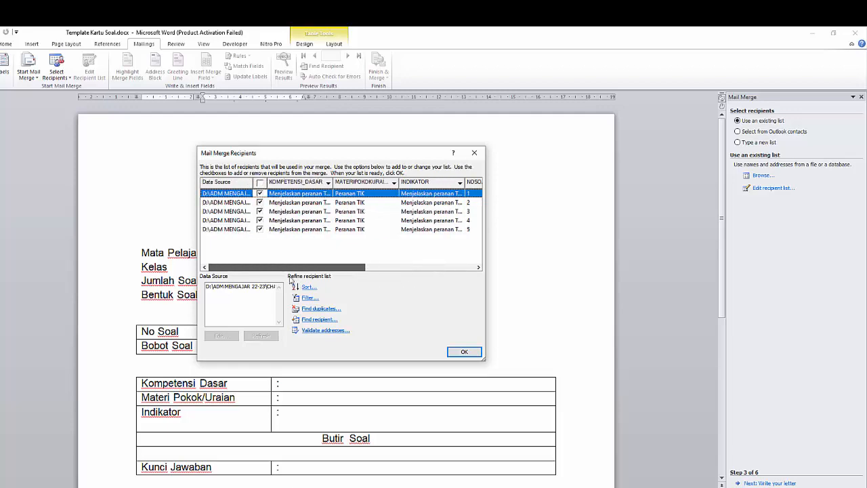
{"action": "left_click", "coordinate": [455, 353]}
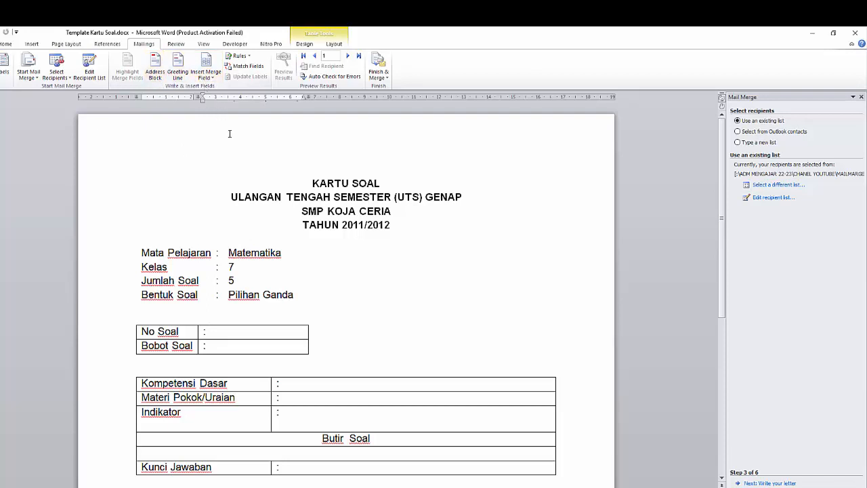
Insert the NOSOAL merge field after the colon in the No Soal row
{"action": "left_click", "coordinate": [207, 77]}
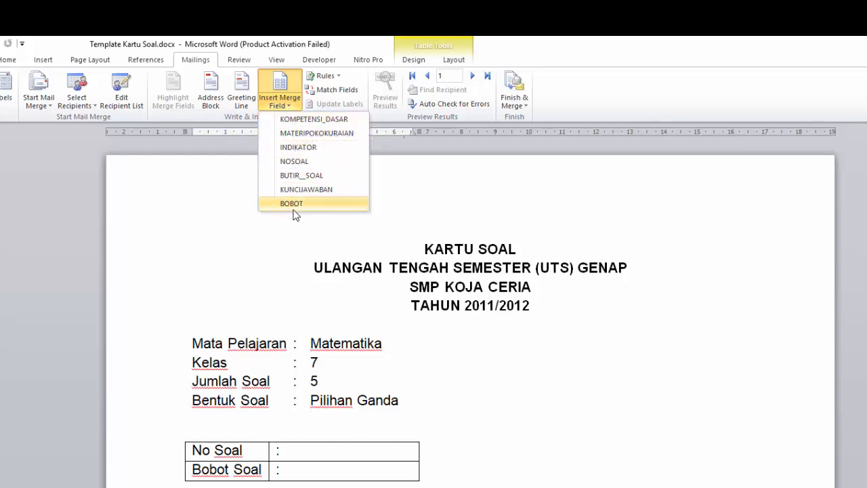
{"action": "left_click", "coordinate": [427, 331]}
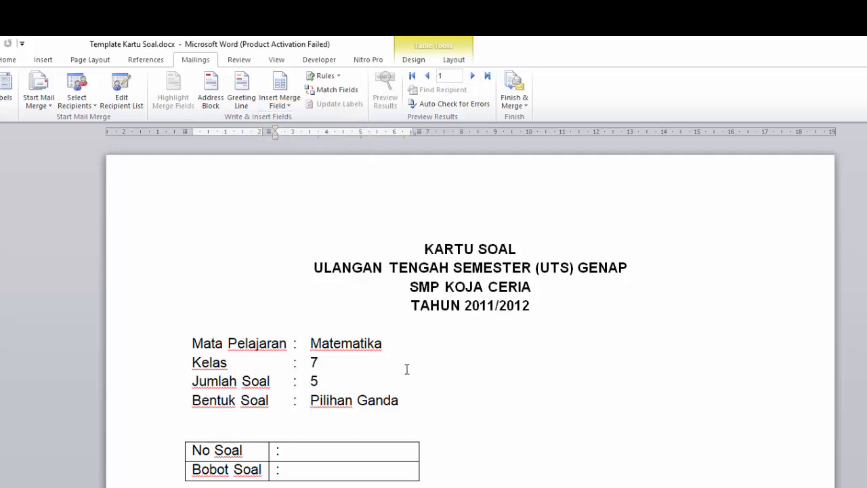
{"action": "left_click", "coordinate": [412, 448]}
{"action": "left_click", "coordinate": [288, 107]}
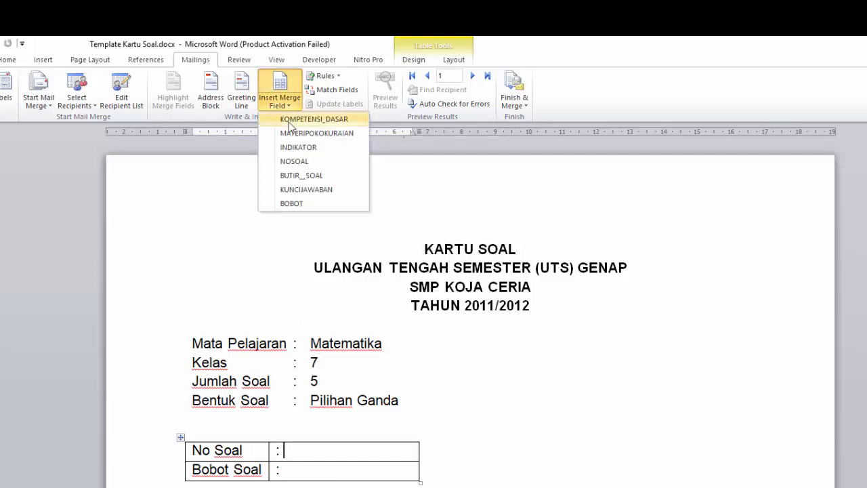
{"action": "left_click", "coordinate": [293, 163]}
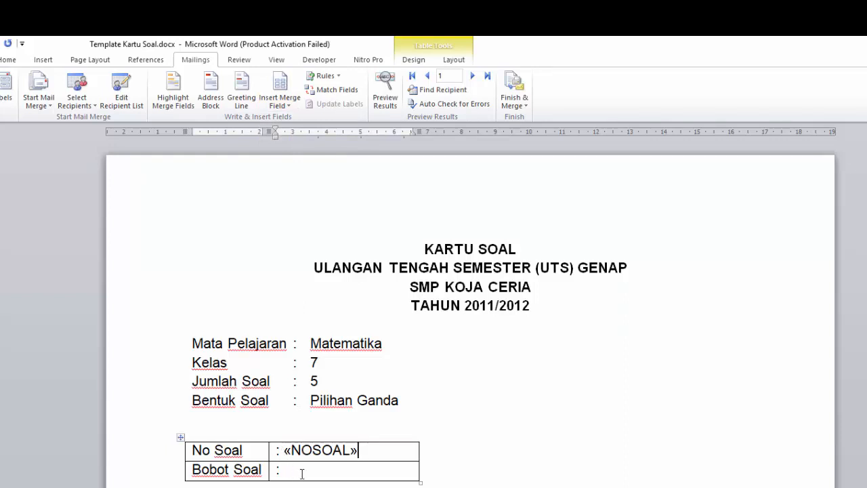
Insert the BOBOT merge field in the Bobot Soal row and the KOMPETENSI_DASAR field in the Kompetensi Dasar row
{"action": "left_click", "coordinate": [287, 103]}
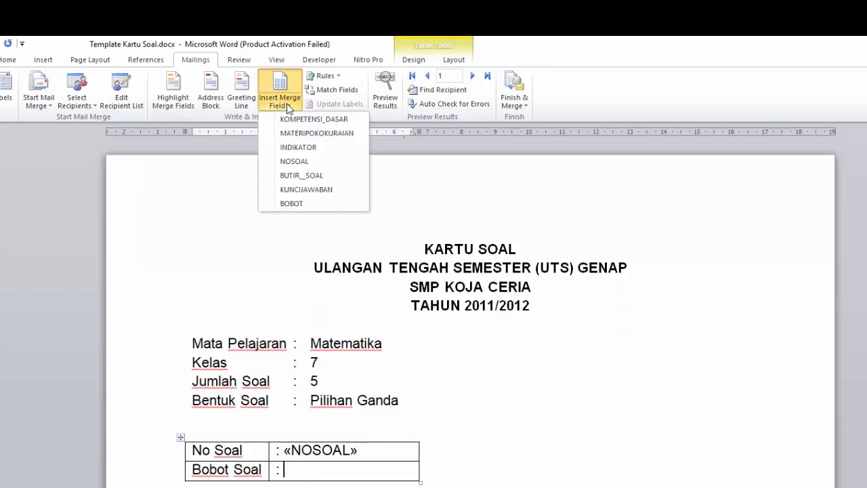
{"action": "left_click", "coordinate": [296, 204]}
{"action": "scroll", "coordinate": [359, 349], "scroll_direction": "down", "scroll_amount": 3}
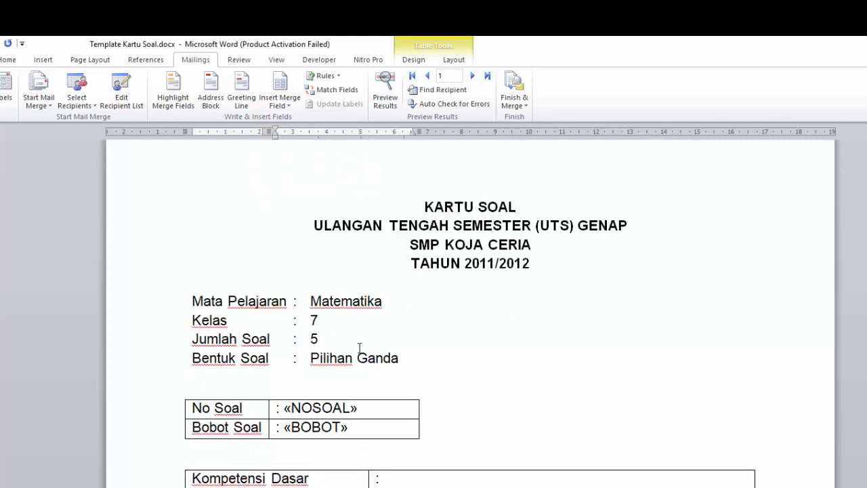
{"action": "left_click", "coordinate": [398, 440]}
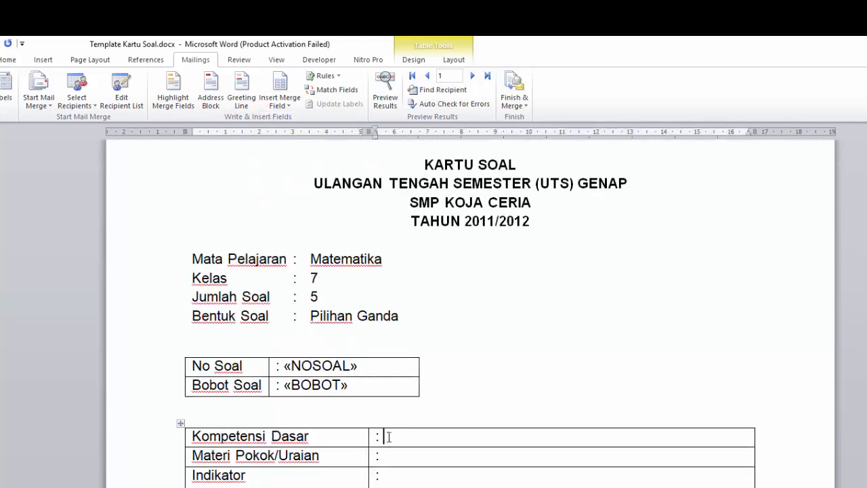
{"action": "left_click", "coordinate": [283, 105]}
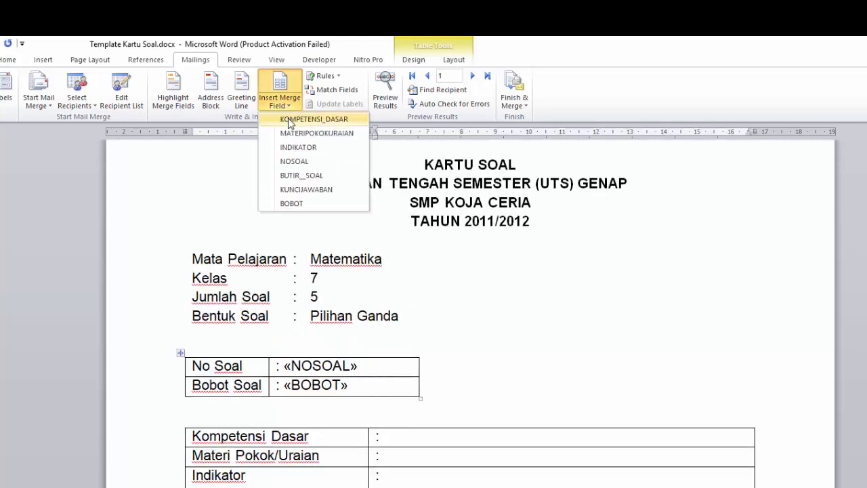
{"action": "left_click", "coordinate": [314, 119]}
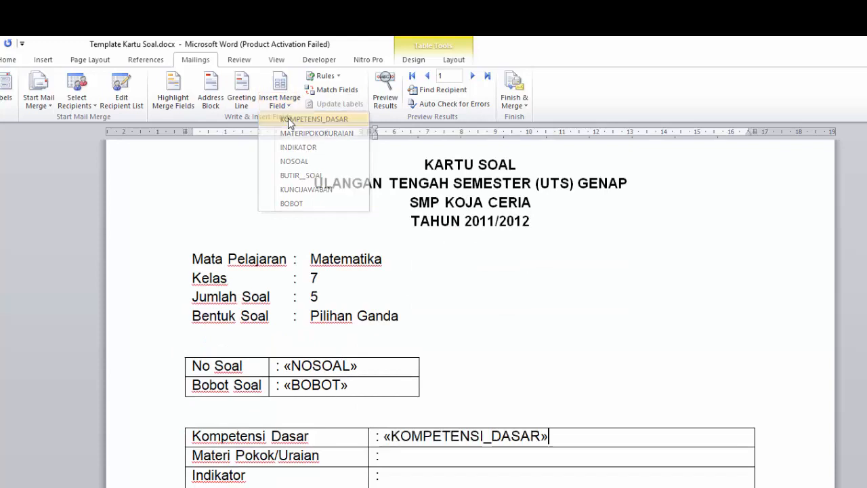
Insert the MATERIPOKOKURAIAN merge field in the Materi Pokok/Uraian row and the INDIKATOR field in the Indikator row
{"action": "left_click", "coordinate": [397, 454]}
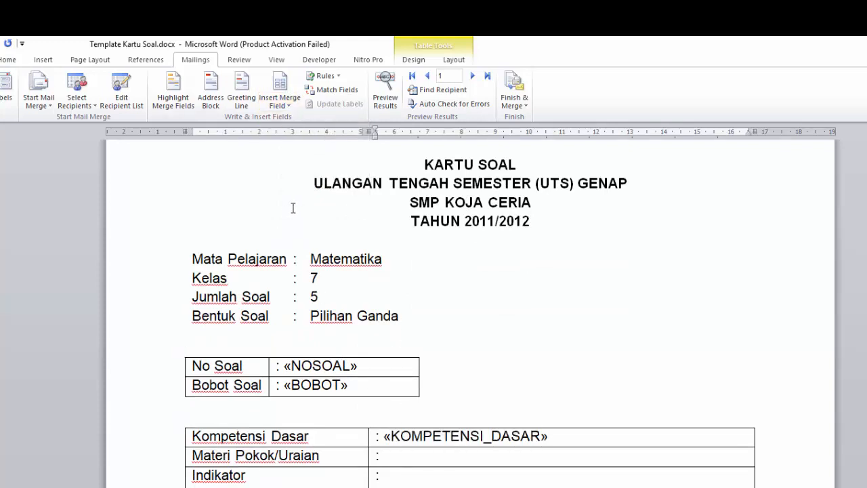
{"action": "left_click", "coordinate": [286, 105]}
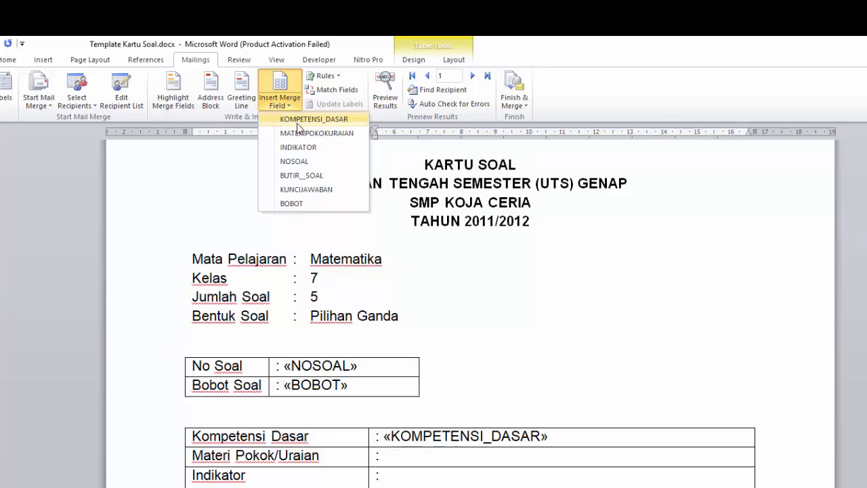
{"action": "left_click", "coordinate": [305, 133]}
{"action": "left_click", "coordinate": [417, 482]}
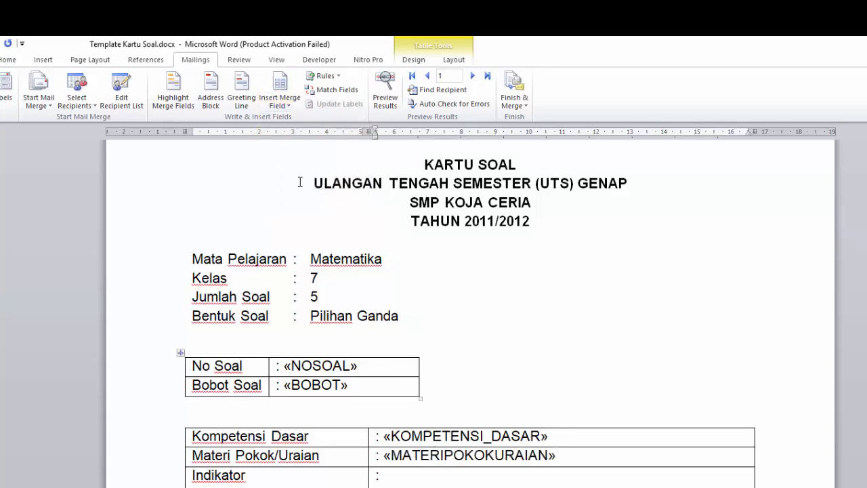
{"action": "left_click", "coordinate": [280, 102]}
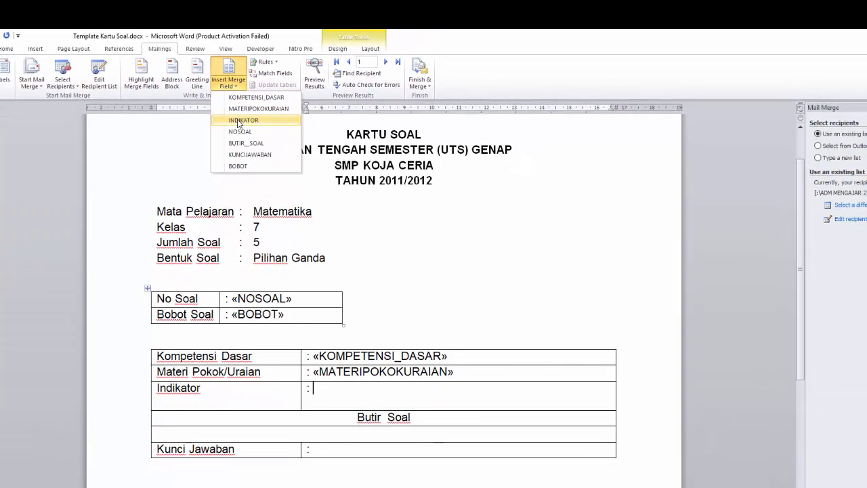
{"action": "left_click", "coordinate": [238, 121]}
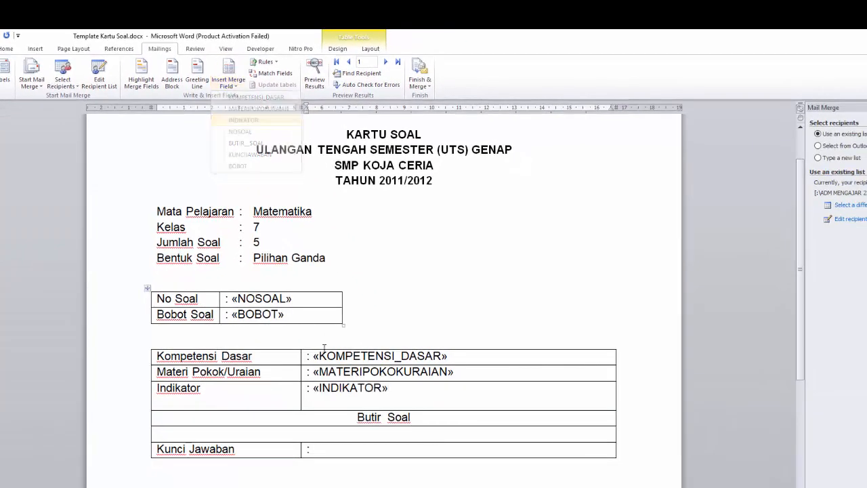
Insert the BUTIR__SOAL merge field in the empty row below Butir Soal and the KUNCIJAWABAN field after the colon in the Kunci Jawaban row
{"action": "left_click", "coordinate": [307, 435]}
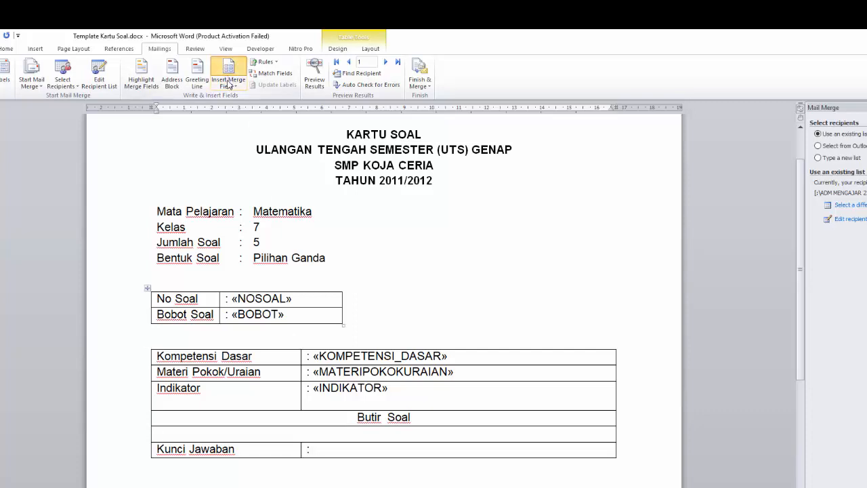
{"action": "left_click", "coordinate": [229, 84]}
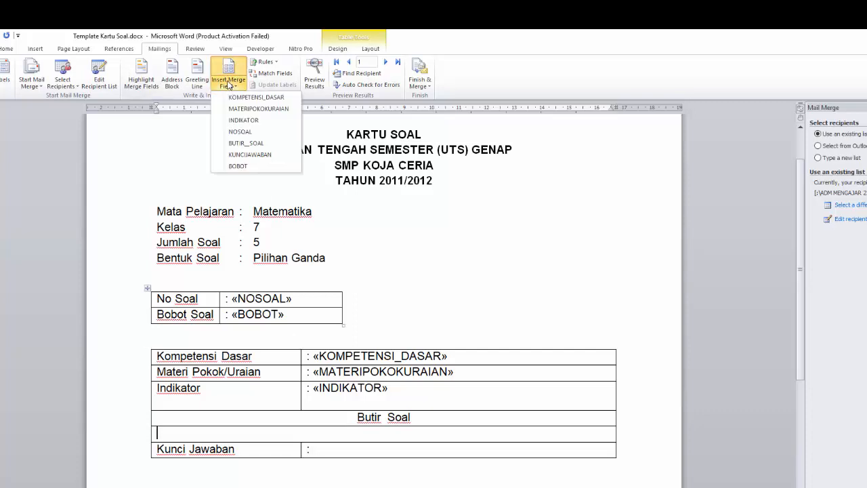
{"action": "left_click", "coordinate": [238, 143]}
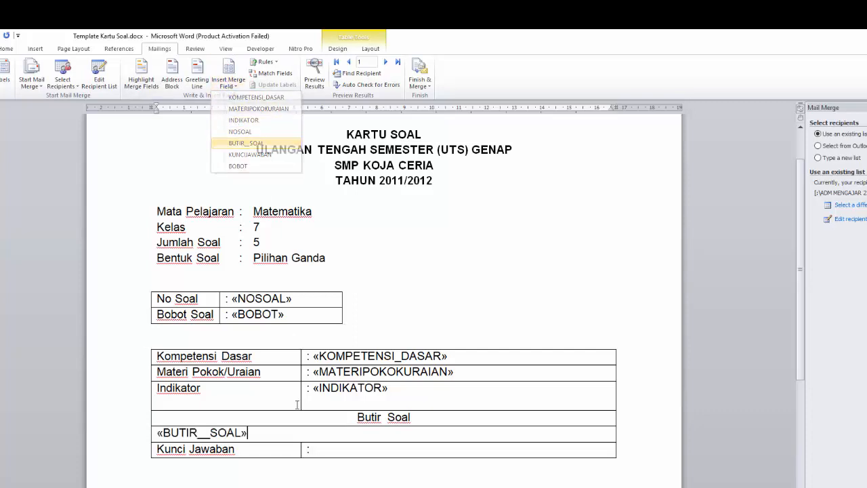
{"action": "left_click", "coordinate": [229, 81]}
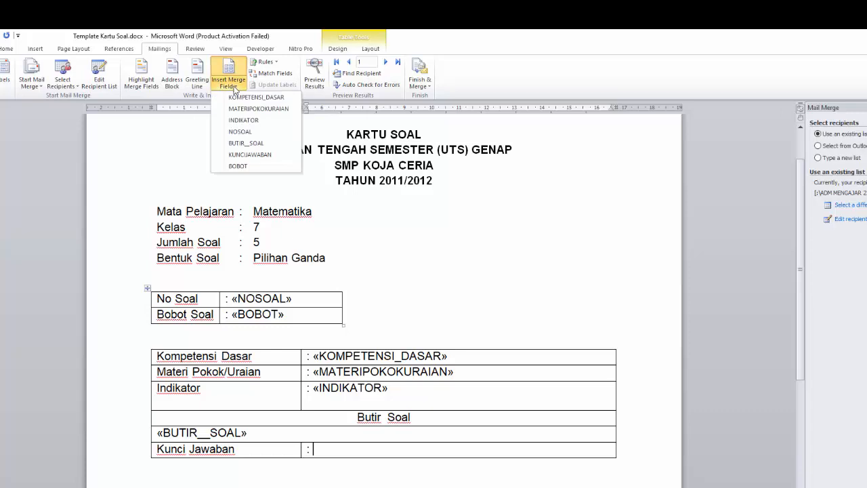
{"action": "left_click", "coordinate": [239, 155]}
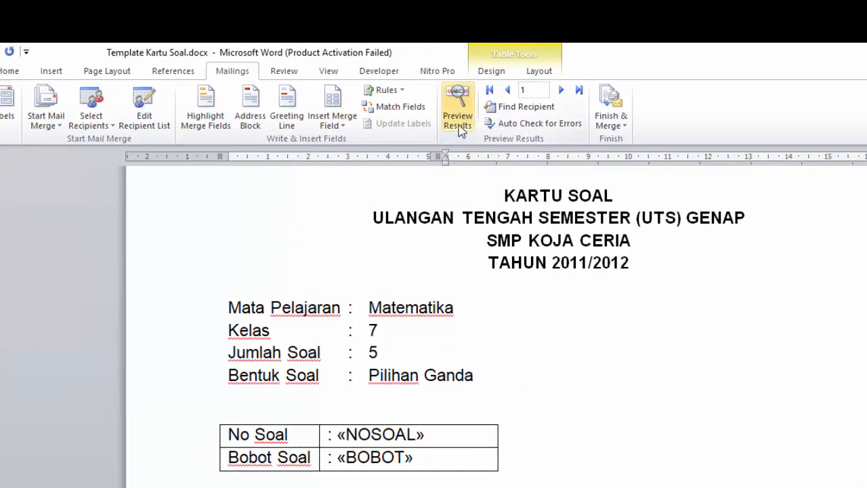
Preview the merge results, stepping through the records up to record 5 and back to record 1
{"action": "left_click", "coordinate": [458, 115]}
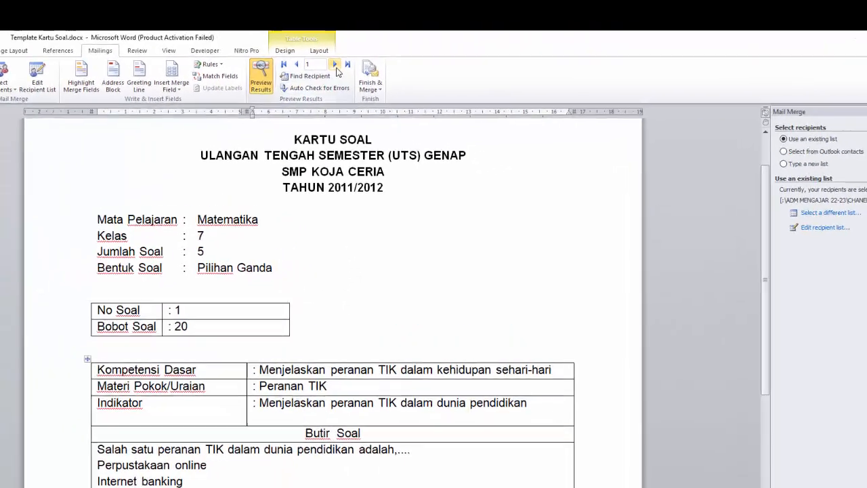
{"action": "left_click", "coordinate": [299, 77]}
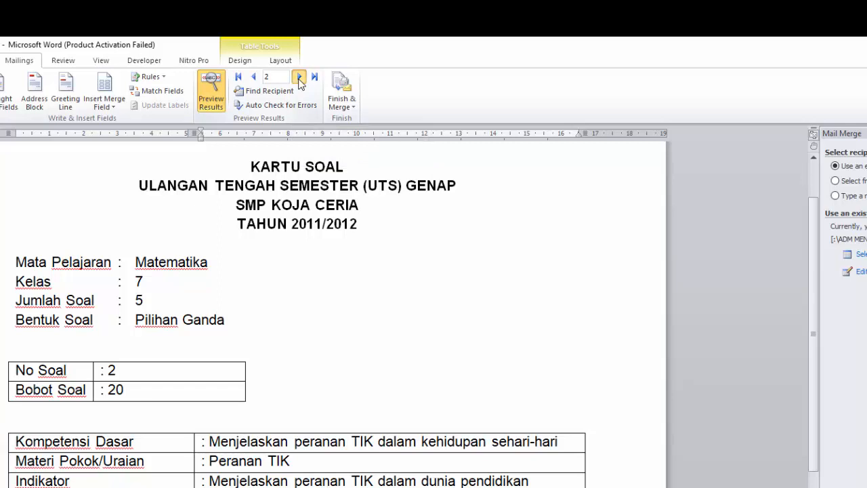
{"action": "left_click", "coordinate": [299, 77]}
{"action": "left_click", "coordinate": [299, 77]}
{"action": "left_click", "coordinate": [298, 77]}
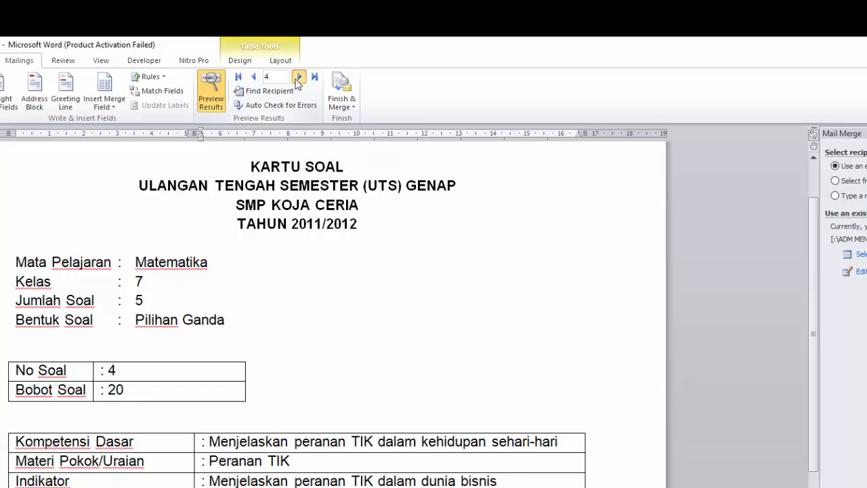
{"action": "left_click", "coordinate": [253, 77]}
{"action": "left_click", "coordinate": [253, 77]}
{"action": "left_click", "coordinate": [254, 77]}
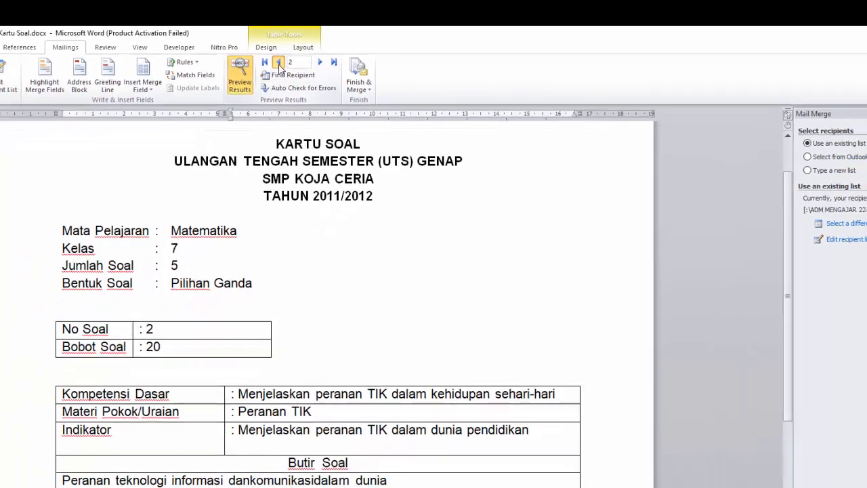
{"action": "left_click", "coordinate": [253, 77]}
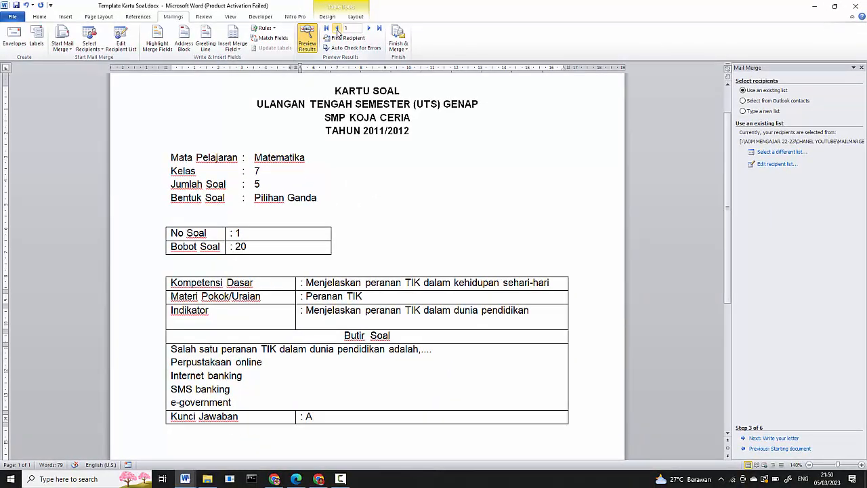
{"action": "left_click", "coordinate": [384, 183]}
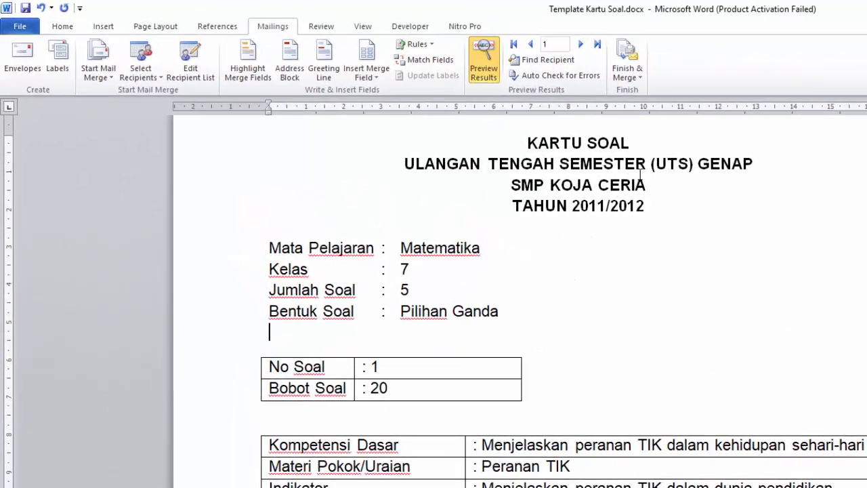
Finish the merge into a new document of individual cards, including all records
{"action": "left_click", "coordinate": [635, 78]}
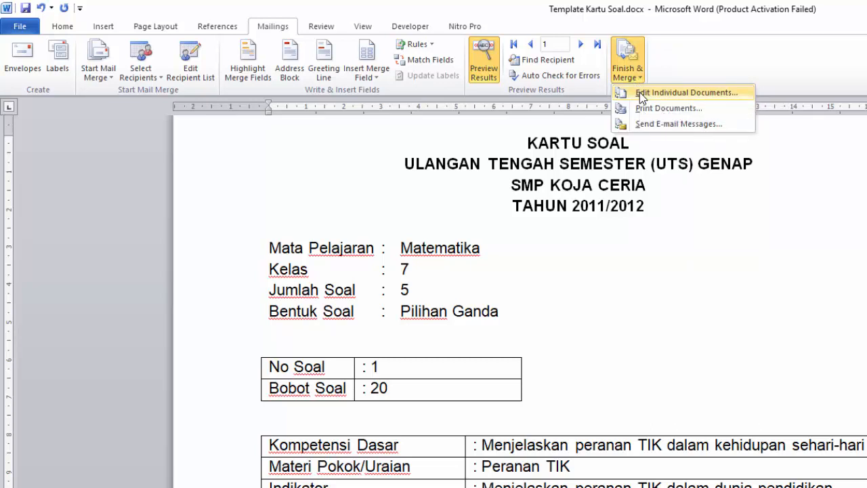
{"action": "left_click", "coordinate": [639, 92]}
{"action": "left_click_drag", "start_coordinate": [615, 295], "coordinate": [616, 262]}
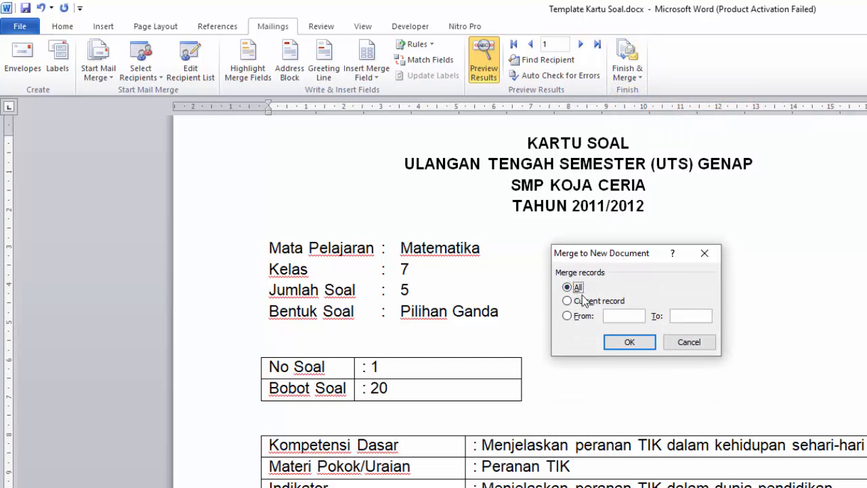
{"action": "left_click_drag", "start_coordinate": [605, 257], "coordinate": [607, 248]}
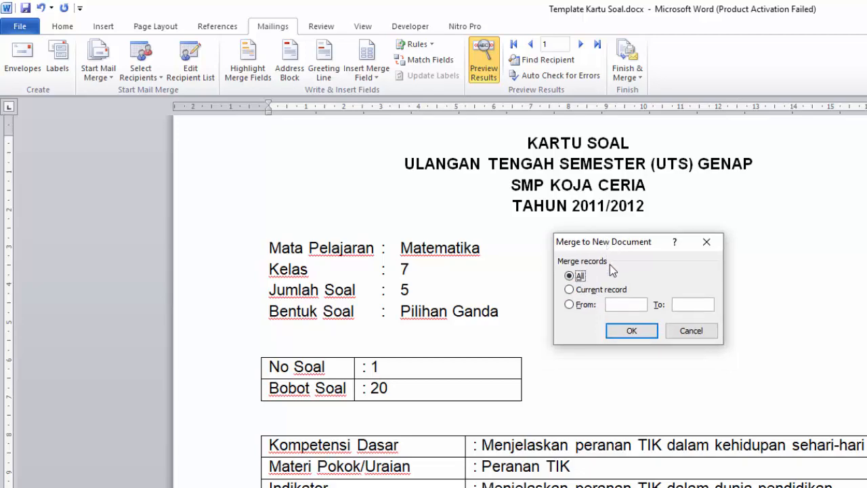
{"action": "left_click", "coordinate": [624, 334]}
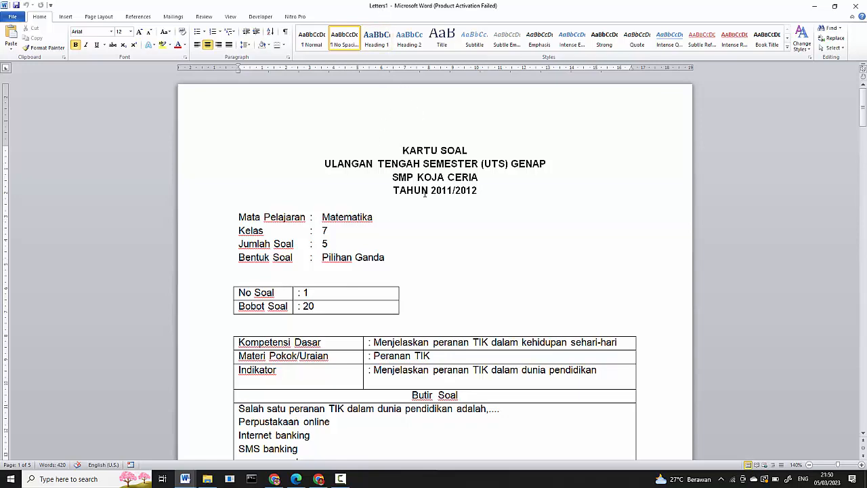
Examine all the merged question cards in the new document at 100% zoom
{"action": "left_click", "coordinate": [809, 464]}
{"action": "left_click", "coordinate": [809, 465]}
{"action": "left_click", "coordinate": [809, 464]}
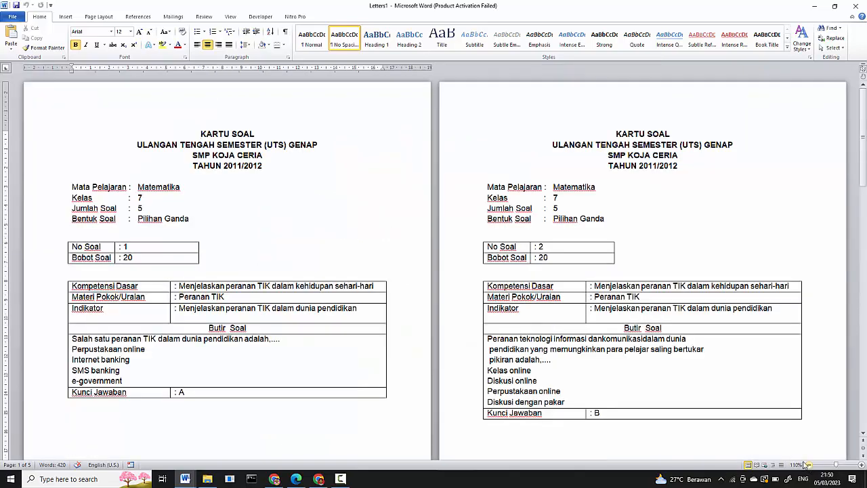
{"action": "left_click", "coordinate": [808, 465]}
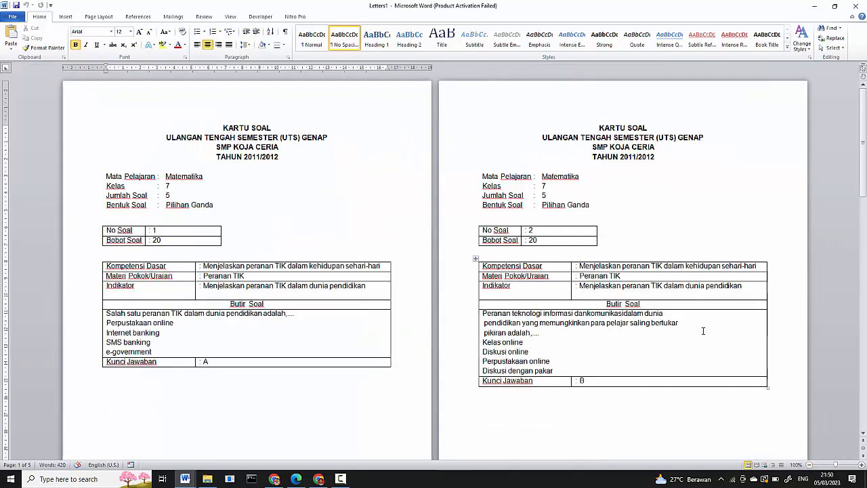
{"action": "scroll", "coordinate": [703, 344], "scroll_direction": "down", "scroll_amount": 10}
{"action": "scroll", "coordinate": [703, 344], "scroll_direction": "down", "scroll_amount": 12}
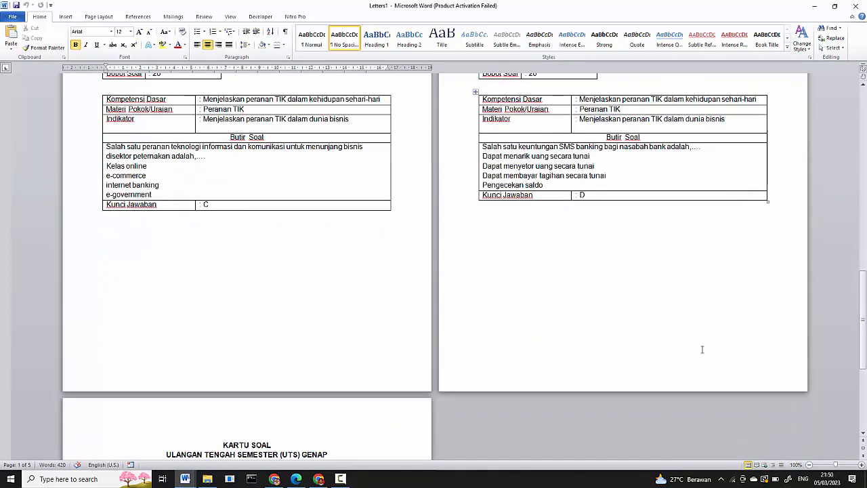
{"action": "scroll", "coordinate": [277, 356], "scroll_direction": "down", "scroll_amount": 3}
{"action": "scroll", "coordinate": [279, 362], "scroll_direction": "up", "scroll_amount": 6}
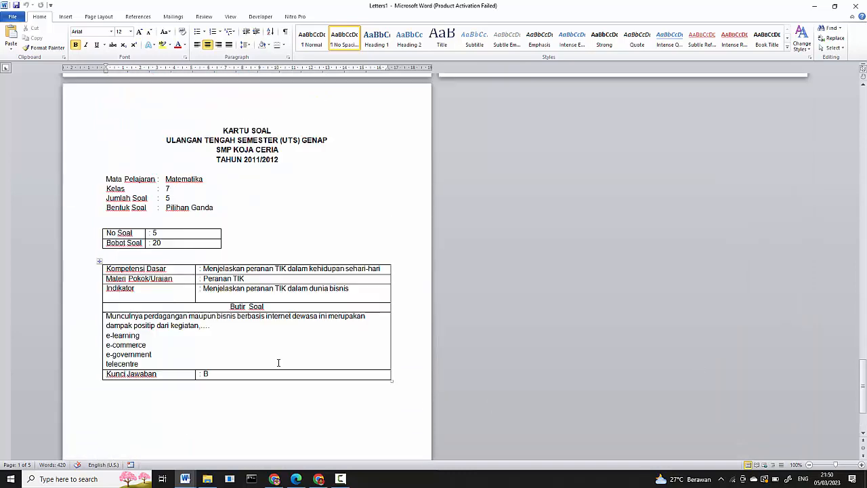
{"action": "scroll", "coordinate": [281, 368], "scroll_direction": "up", "scroll_amount": 10}
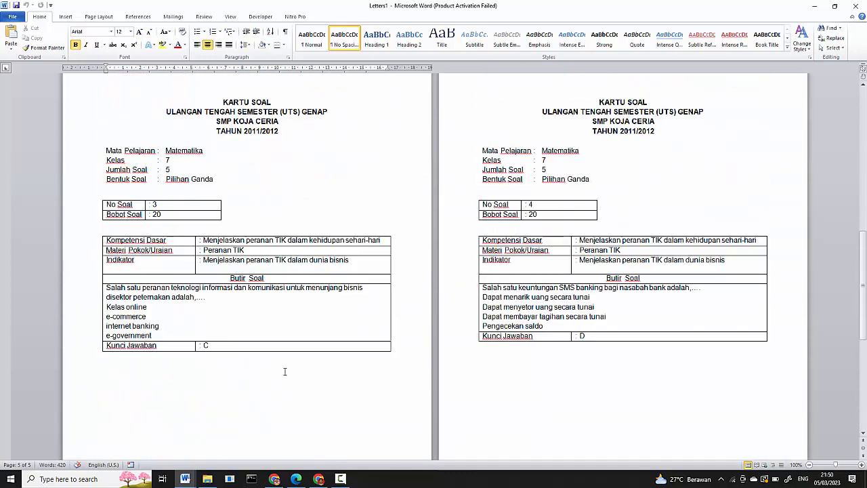
{"action": "scroll", "coordinate": [285, 372], "scroll_direction": "up", "scroll_amount": 6}
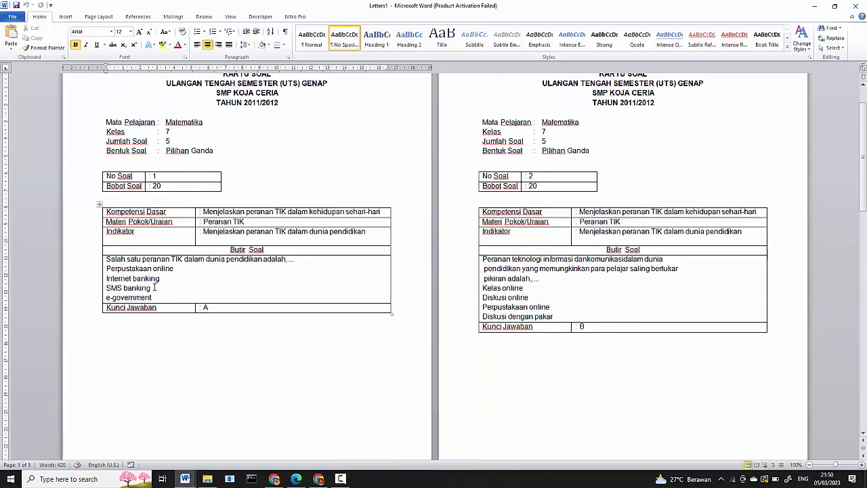
Format the four answer options on the No Soal 1 card as an A. B. C. lettered list
{"action": "left_click_drag", "start_coordinate": [155, 297], "coordinate": [107, 268]}
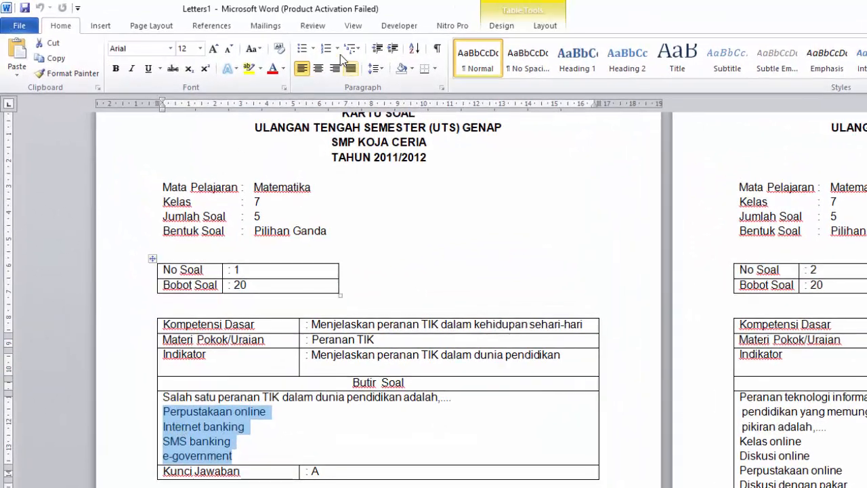
{"action": "left_click", "coordinate": [338, 50]}
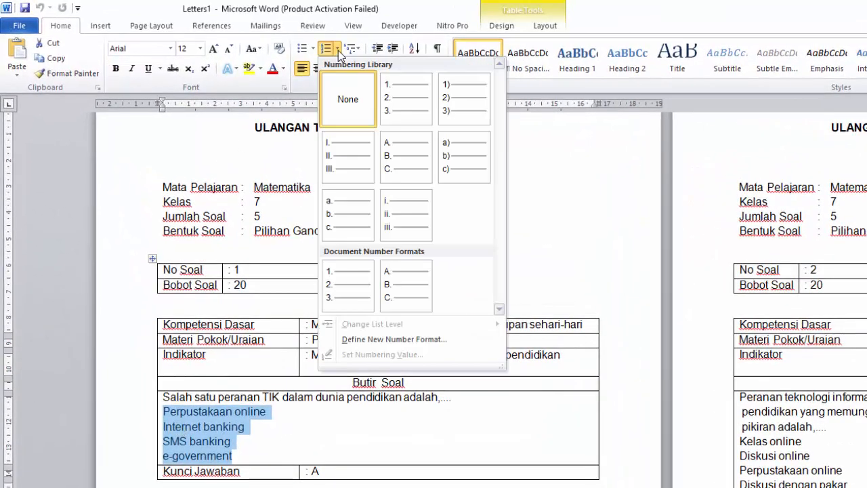
{"action": "left_click", "coordinate": [400, 150]}
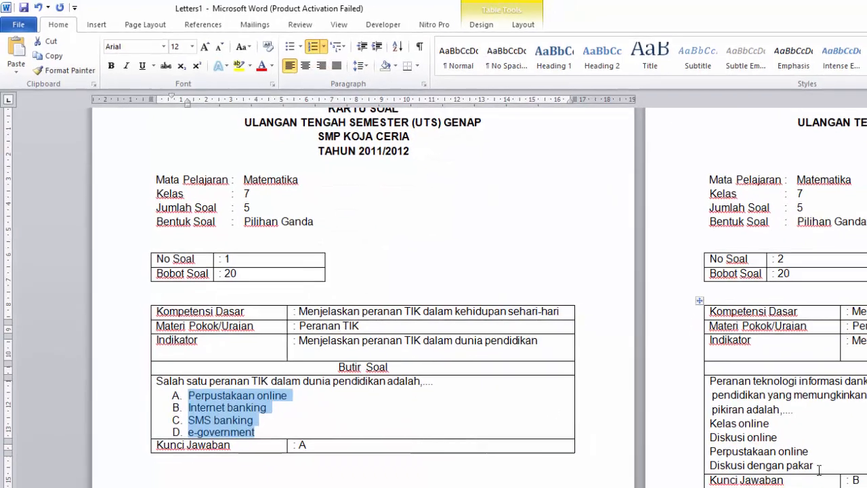
Apply the A. B. C. lettered list format to the four answer options on the No Soal 2 card
{"action": "left_click_drag", "start_coordinate": [818, 470], "coordinate": [709, 423]}
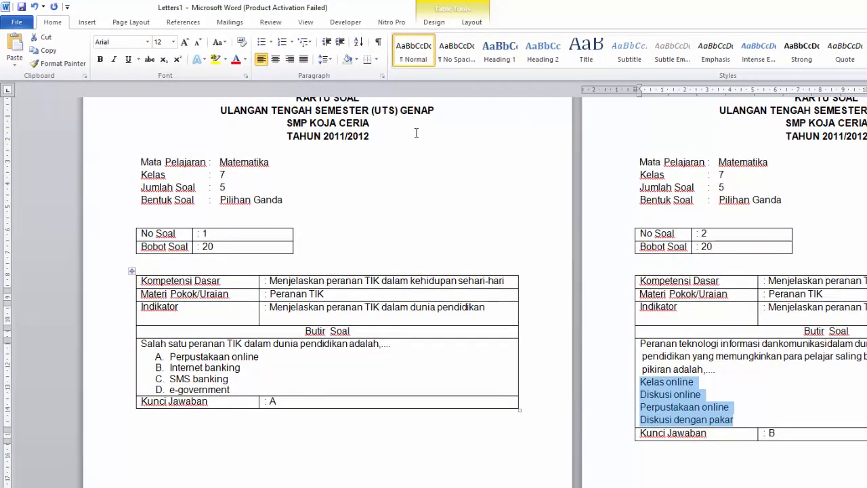
{"action": "left_click", "coordinate": [292, 42]}
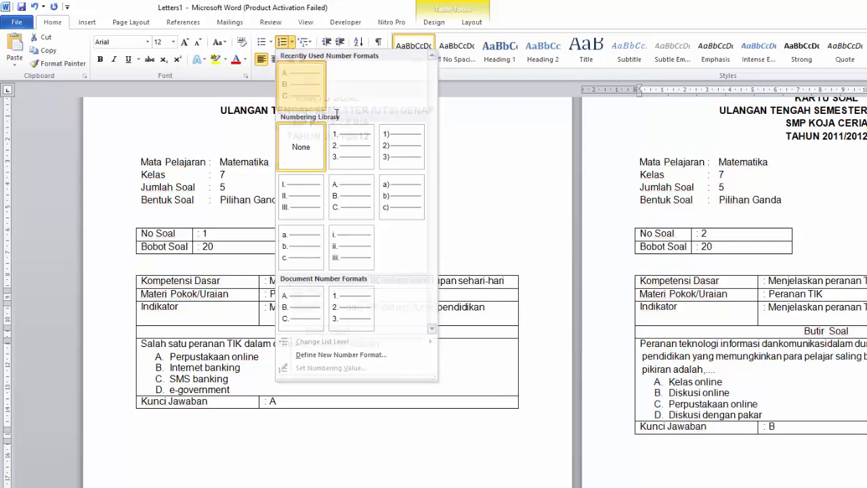
{"action": "left_click", "coordinate": [301, 83]}
{"action": "left_click", "coordinate": [638, 382]}
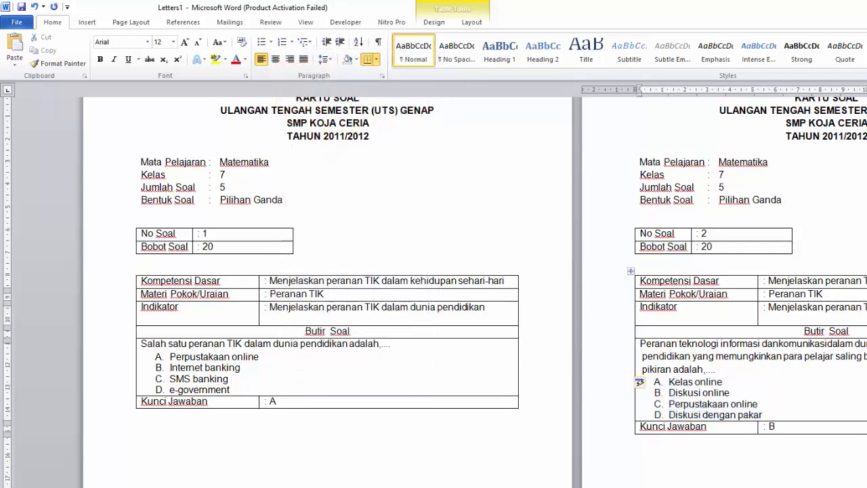
Tidy the line breaks and spacing in the question text on the No Soal 2 card
{"action": "key", "text": "Delete"}
{"action": "scroll", "coordinate": [582, 436], "scroll_direction": "down", "scroll_amount": 2}
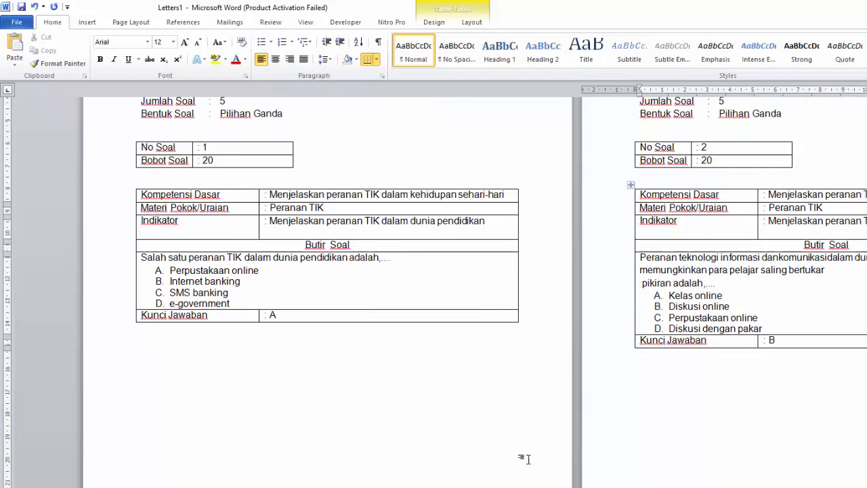
{"action": "key", "text": "Delete"}
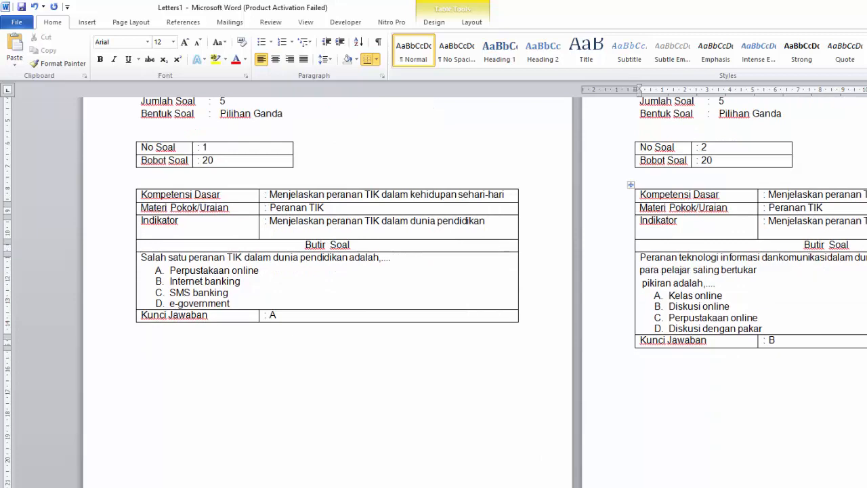
{"action": "type", "text": "kemungkinkan"}
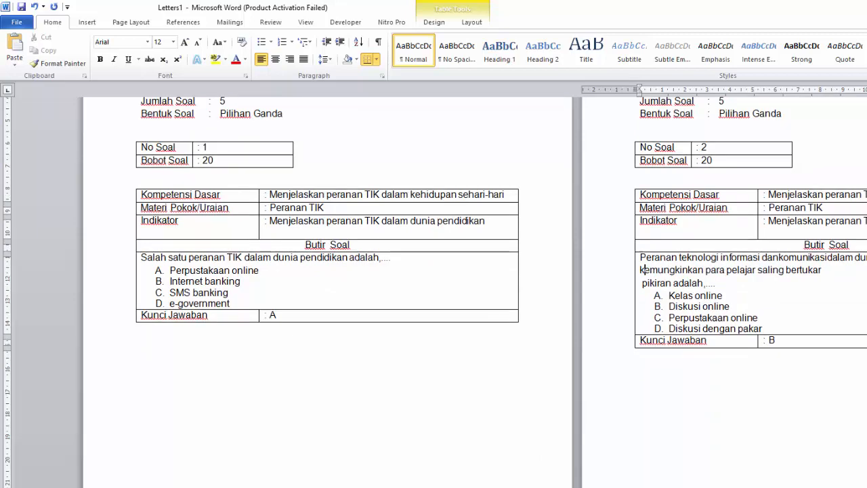
Format the four answer options on the No Soal 3 card as an A. B. C. lettered list
{"action": "scroll", "coordinate": [785, 375], "scroll_direction": "down", "scroll_amount": 11}
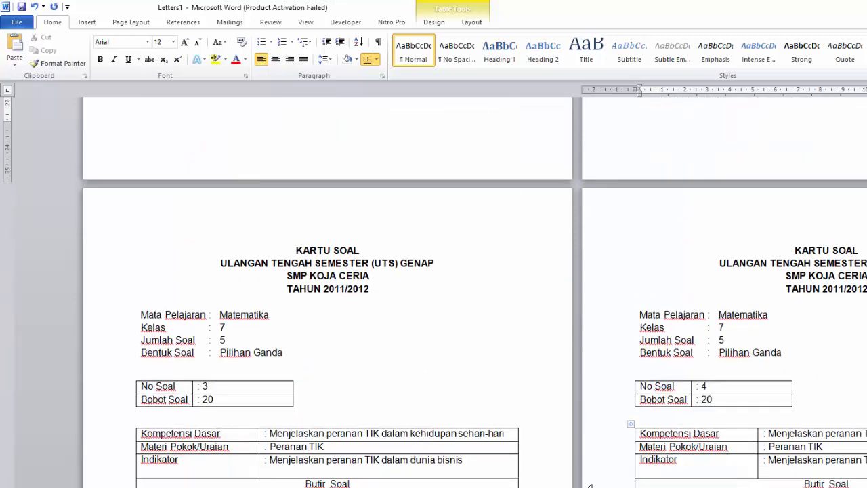
{"action": "left_click_drag", "start_coordinate": [201, 474], "coordinate": [141, 436]}
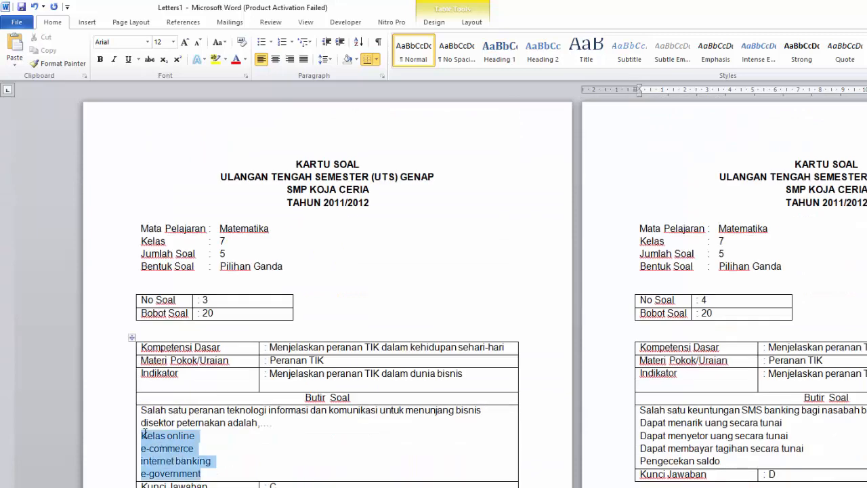
{"action": "left_click", "coordinate": [292, 42]}
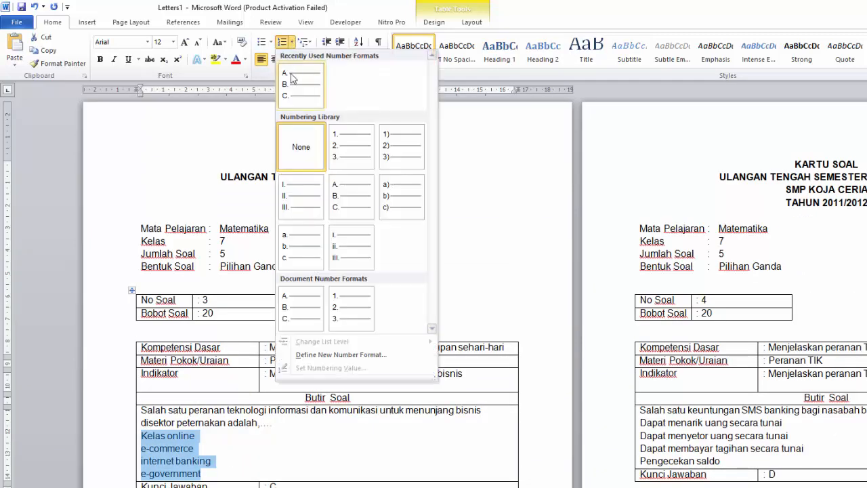
{"action": "left_click", "coordinate": [301, 84]}
Format the four answer options on the No Soal 4 card as an A. B. C. lettered list
{"action": "left_click", "coordinate": [794, 460]}
{"action": "left_click", "coordinate": [641, 422], "text": "shift"}
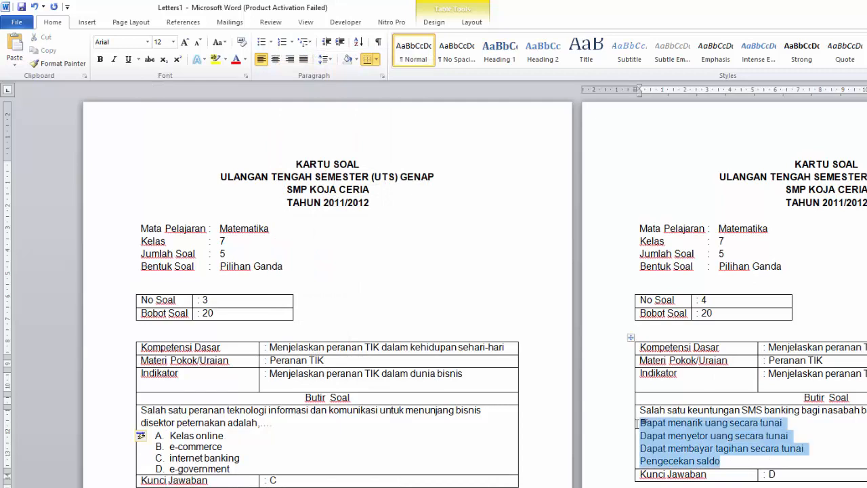
{"action": "left_click", "coordinate": [292, 42]}
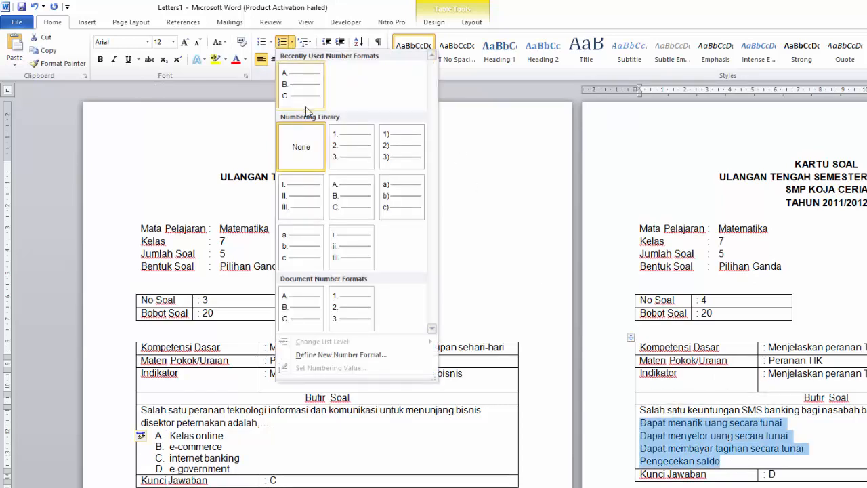
{"action": "left_click", "coordinate": [300, 86]}
Format the four answer options on the No Soal 5 card as an A. B. C. lettered list
{"action": "scroll", "coordinate": [423, 302], "scroll_direction": "down", "scroll_amount": 8}
{"action": "scroll", "coordinate": [421, 332], "scroll_direction": "down", "scroll_amount": 7}
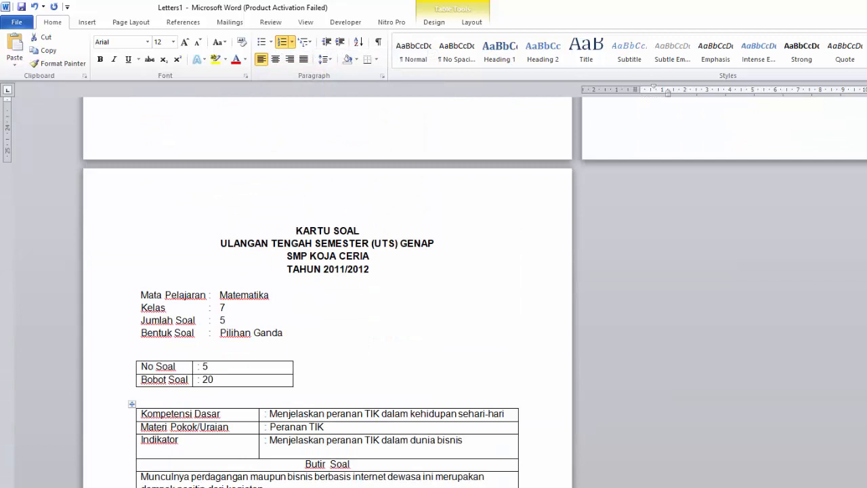
{"action": "left_click", "coordinate": [293, 43]}
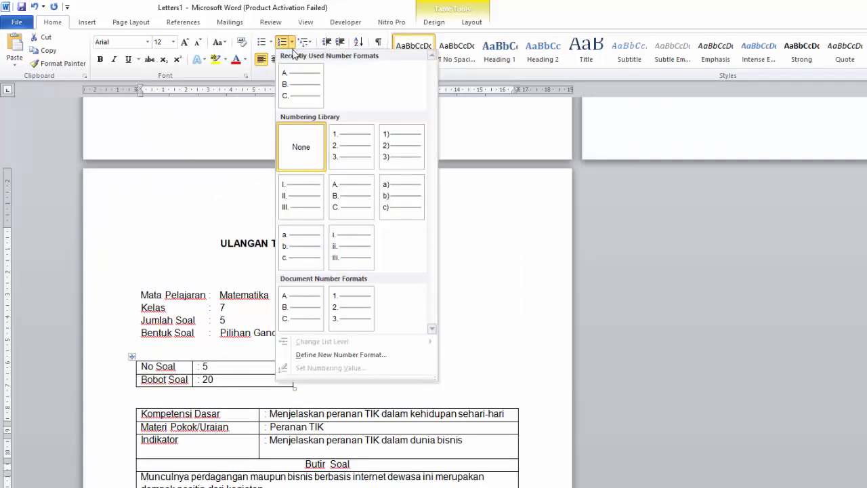
{"action": "left_click", "coordinate": [293, 86]}
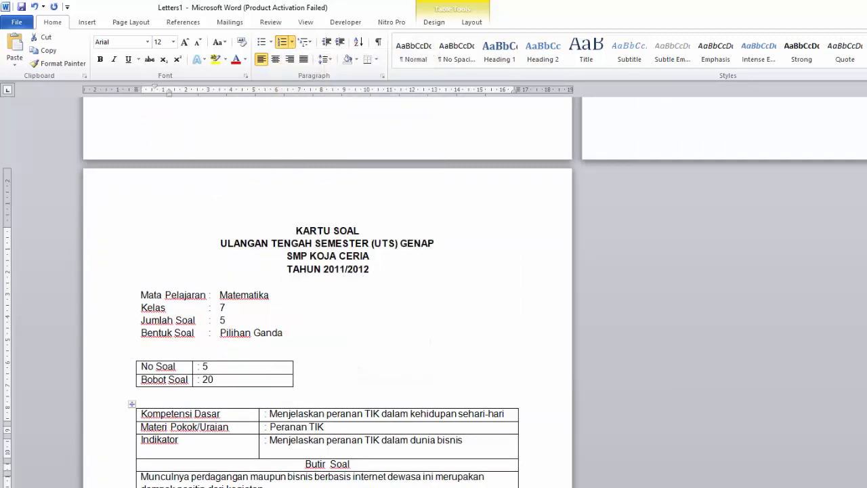
Examine the finished cards from No Soal 5 back to No Soal 3, checking their lettered answer options
{"action": "scroll", "coordinate": [327, 291], "scroll_direction": "down", "scroll_amount": 6}
{"action": "scroll", "coordinate": [327, 292], "scroll_direction": "up", "scroll_amount": 4}
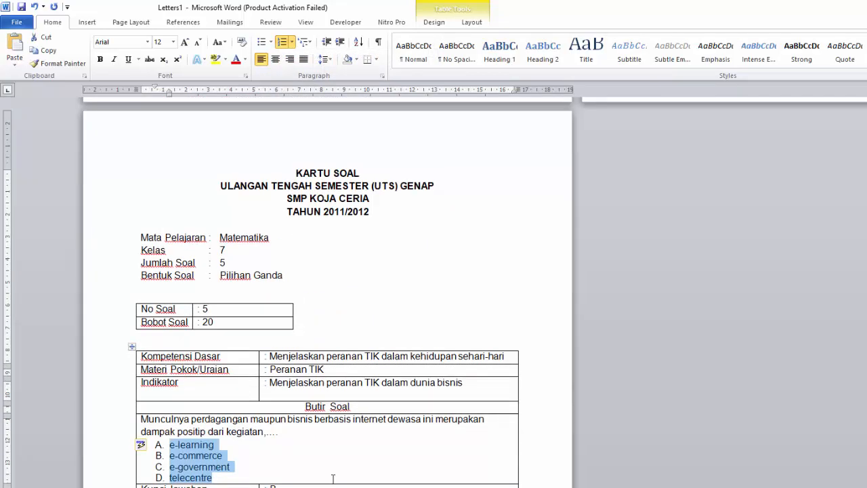
{"action": "scroll", "coordinate": [376, 298], "scroll_direction": "up", "scroll_amount": 8}
{"action": "scroll", "coordinate": [390, 354], "scroll_direction": "down", "scroll_amount": 13}
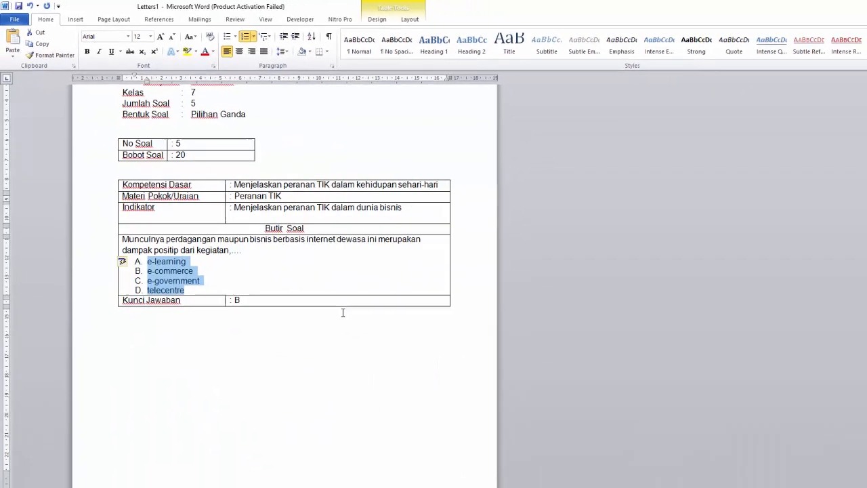
{"action": "left_click", "coordinate": [284, 325]}
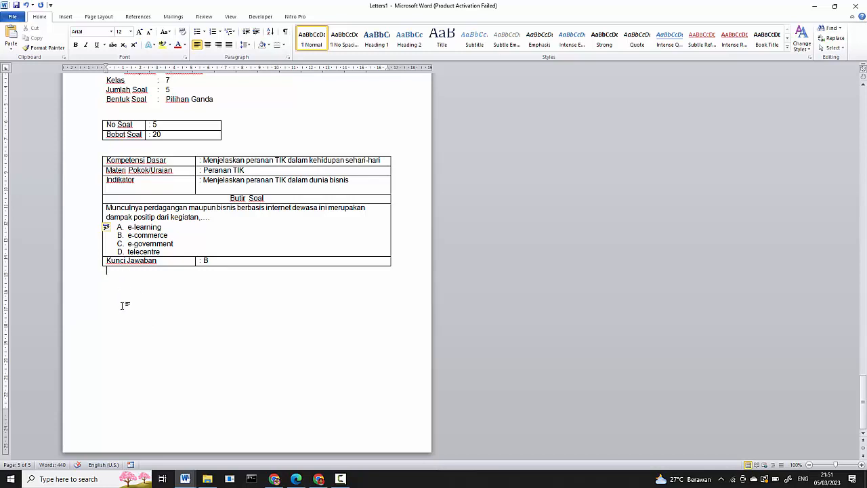
{"action": "scroll", "coordinate": [167, 346], "scroll_direction": "up", "scroll_amount": 3}
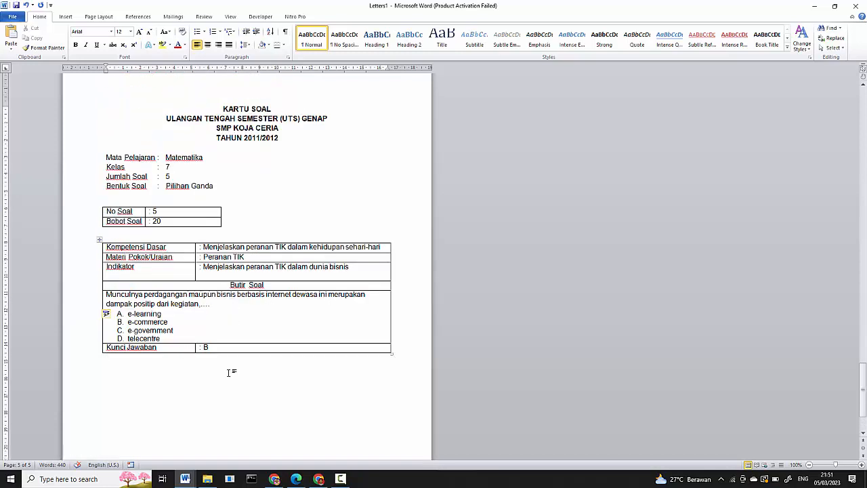
{"action": "scroll", "coordinate": [228, 373], "scroll_direction": "up", "scroll_amount": 5}
{"action": "scroll", "coordinate": [292, 366], "scroll_direction": "up", "scroll_amount": 4}
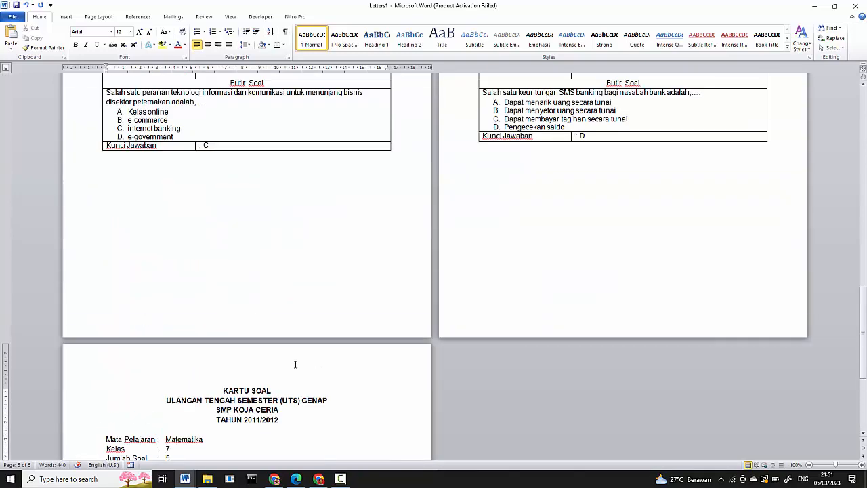
{"action": "scroll", "coordinate": [322, 284], "scroll_direction": "up", "scroll_amount": 3}
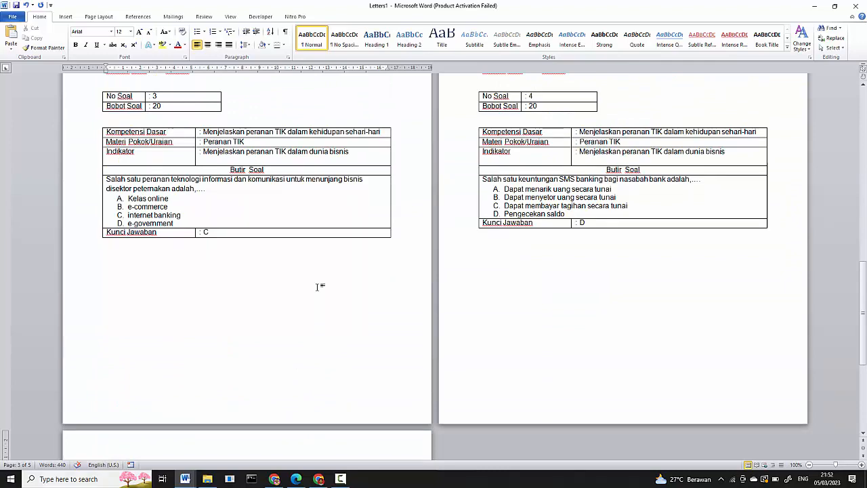
{"action": "scroll", "coordinate": [316, 287], "scroll_direction": "up", "scroll_amount": 5}
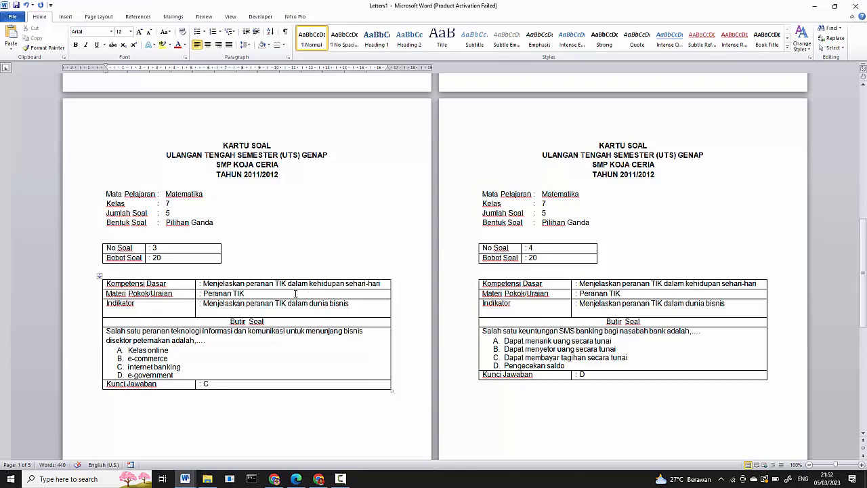
Save the merged cards as KARTU SOAL ALL.docx in MAILMARGE UNTUK ADMINISTRASI UJIAN SEKOLAH, under ADM MENGAJAR 22-23\CHANEL YOUTUBE on drive D
{"action": "left_click", "coordinate": [14, 16]}
{"action": "left_click", "coordinate": [22, 43]}
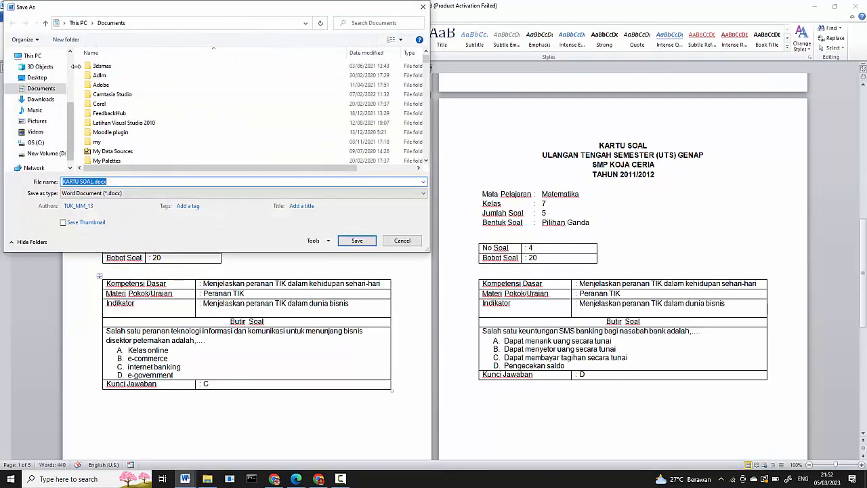
{"action": "left_click", "coordinate": [45, 154]}
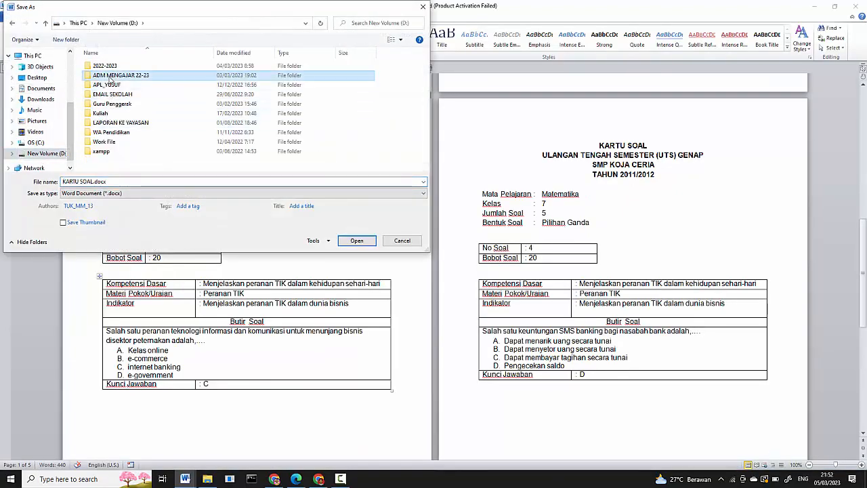
{"action": "double_click", "coordinate": [109, 77]}
{"action": "double_click", "coordinate": [110, 76]}
{"action": "double_click", "coordinate": [106, 68]}
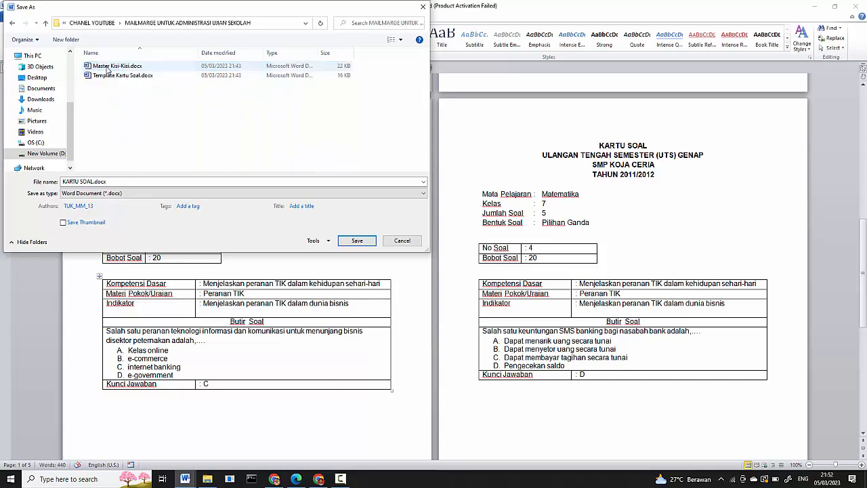
{"action": "double_click", "coordinate": [93, 182]}
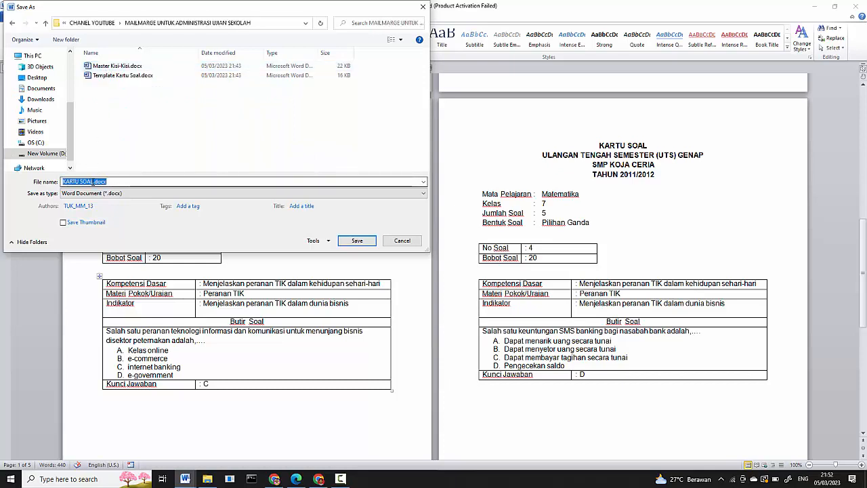
{"action": "left_click", "coordinate": [93, 182]}
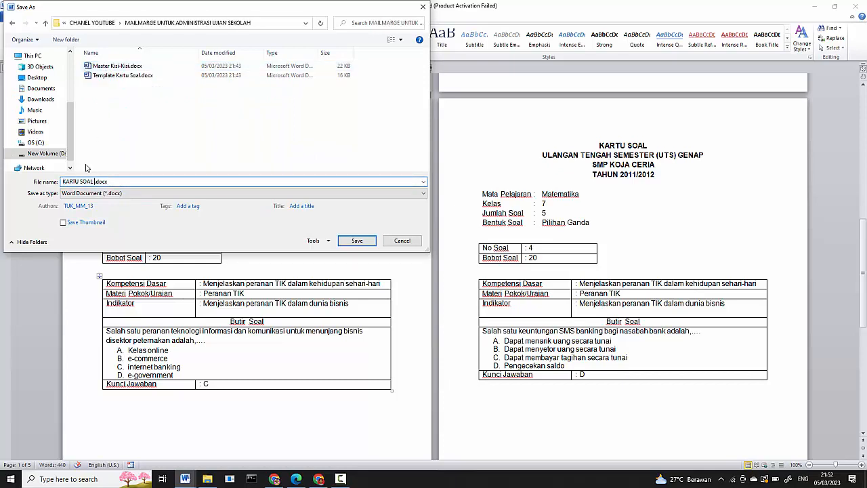
{"action": "type", "text": "ALL"}
{"action": "left_click", "coordinate": [363, 242]}
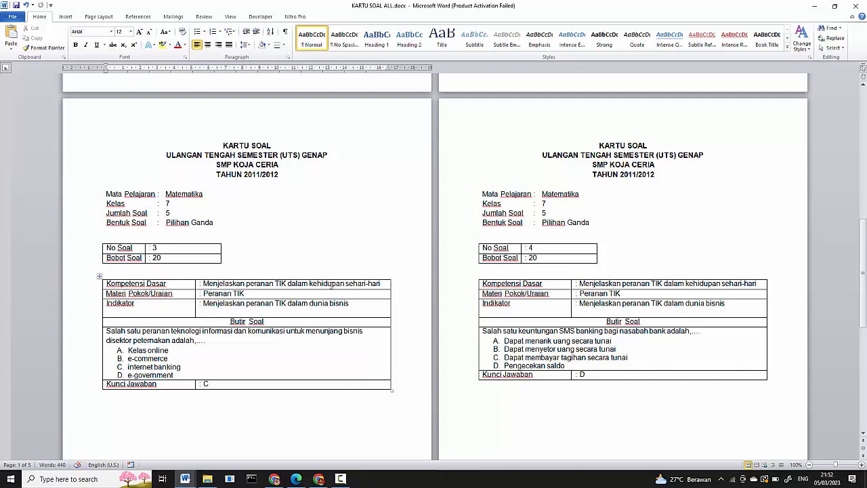
Create a new blank document
{"action": "left_click", "coordinate": [16, 19]}
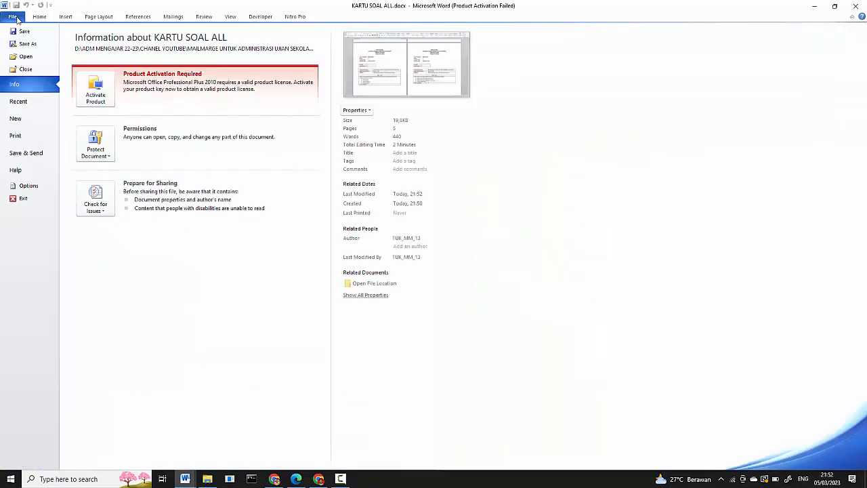
{"action": "left_click", "coordinate": [34, 121]}
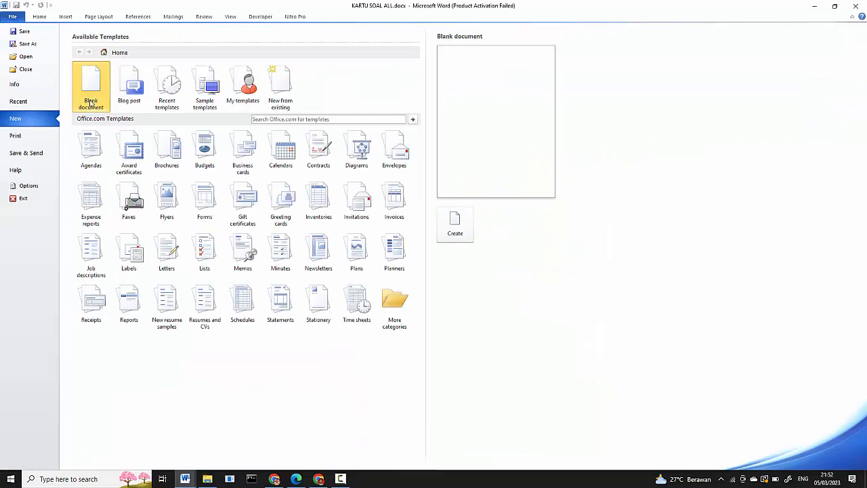
{"action": "left_click", "coordinate": [466, 232]}
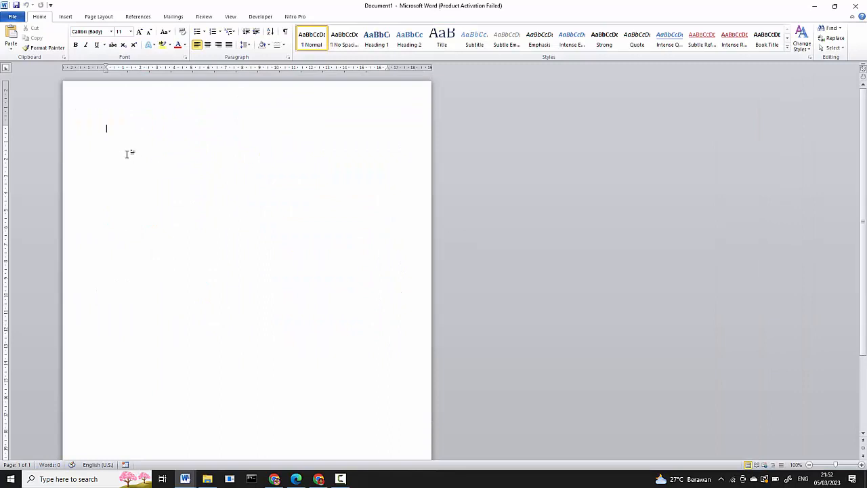
Apply the No Spacing style and justified alignment to the blank document's empty paragraph
{"action": "left_click", "coordinate": [87, 129]}
{"action": "left_click", "coordinate": [344, 37]}
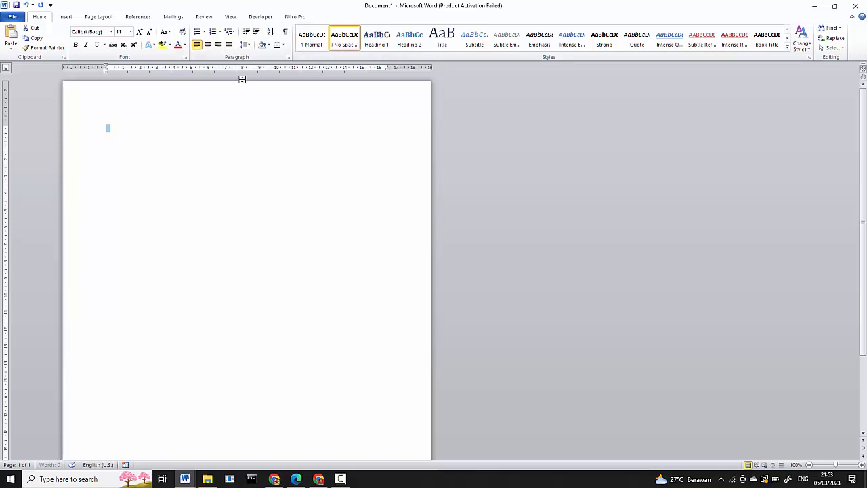
{"action": "left_click", "coordinate": [230, 47]}
{"action": "left_click", "coordinate": [137, 157]}
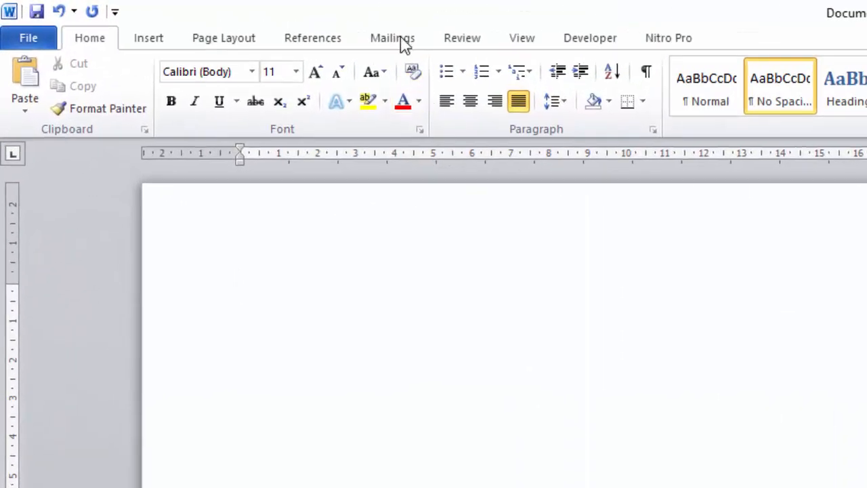
Start the Step by Step Mail Merge Wizard for Letters, use the current document, and advance to recipient selection
{"action": "left_click", "coordinate": [173, 16]}
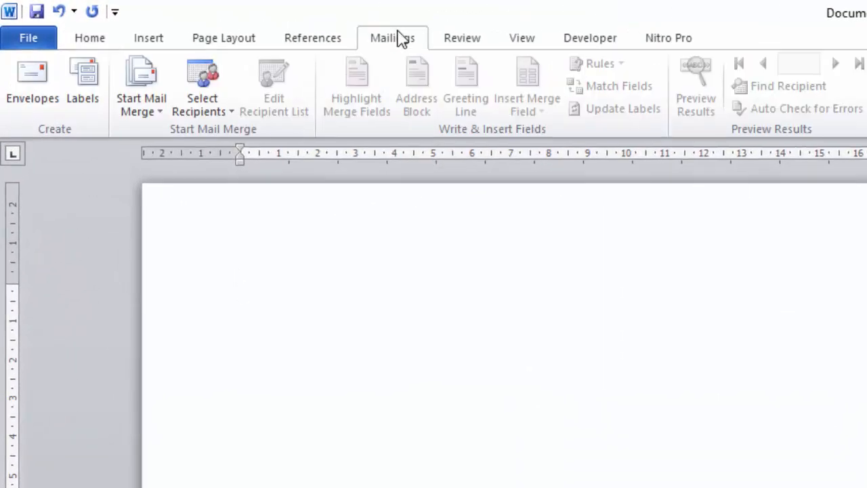
{"action": "left_click", "coordinate": [150, 113]}
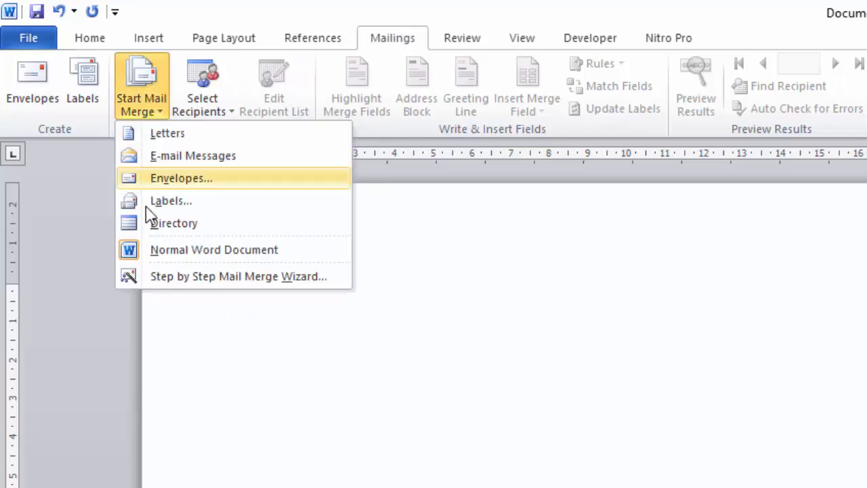
{"action": "left_click", "coordinate": [164, 278]}
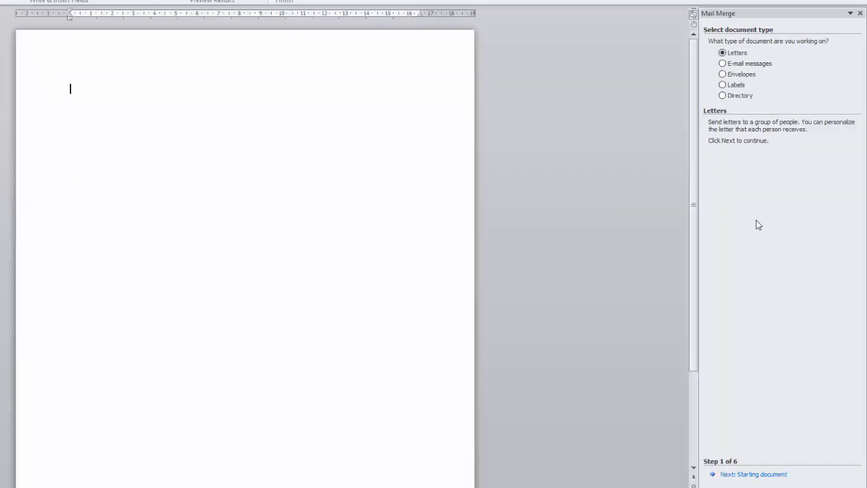
{"action": "left_click", "coordinate": [764, 475]}
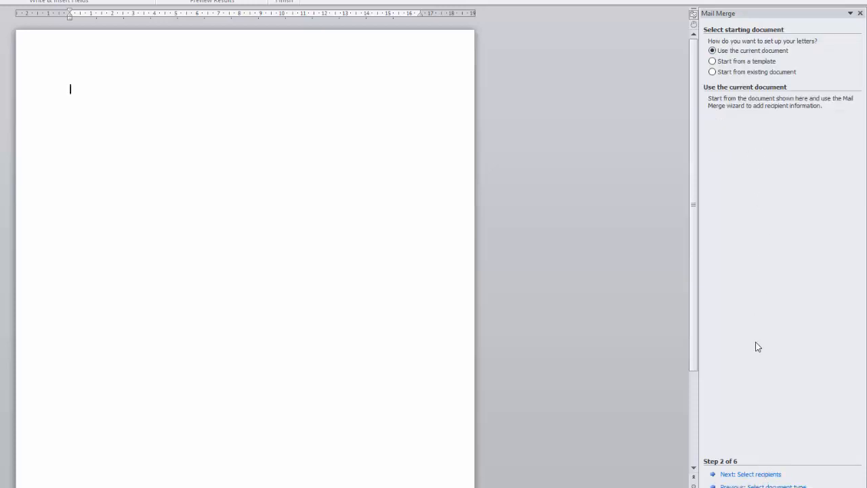
{"action": "left_click", "coordinate": [756, 474]}
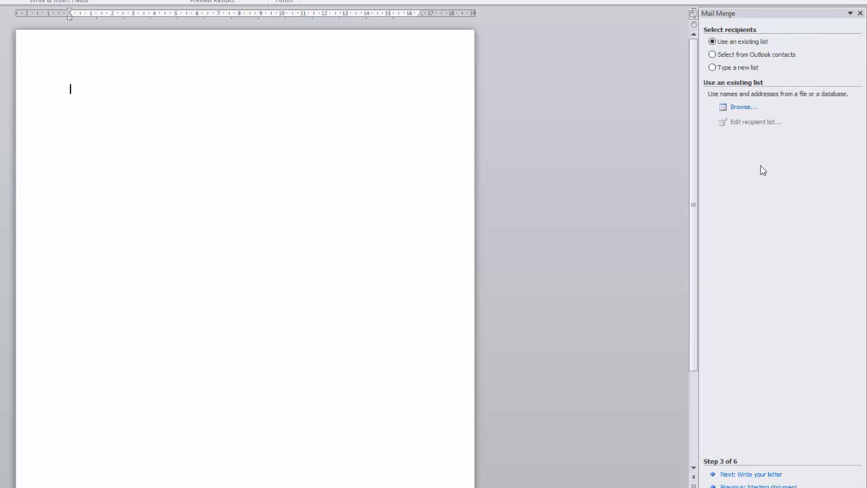
Use Master Kisi-Kisi.docx from the MAILMARGE UNTUK ADMINISTRASI UJIAN SEKOLAH folder as the recipient list, keeping all its records included
{"action": "left_click", "coordinate": [743, 108]}
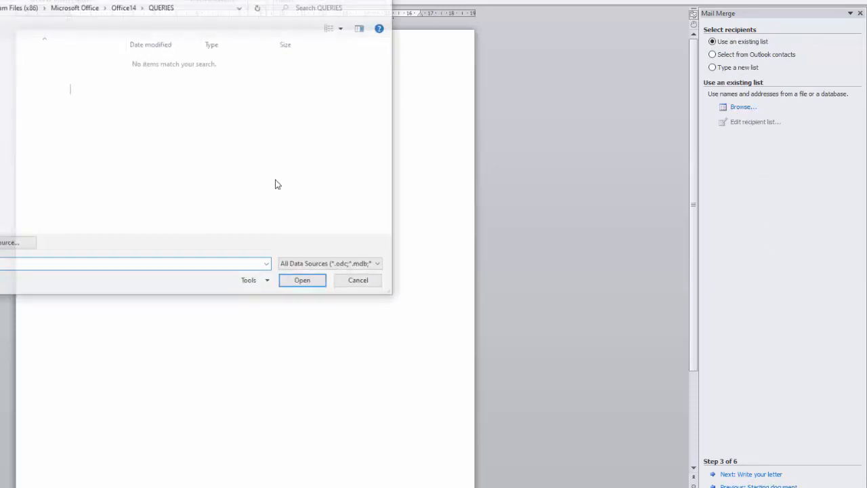
{"action": "left_click", "coordinate": [0, 163]}
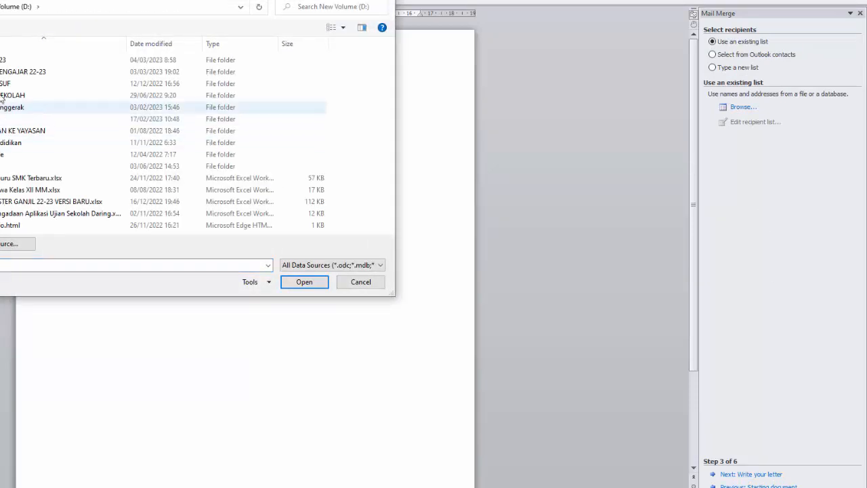
{"action": "double_click", "coordinate": [2, 71]}
{"action": "double_click", "coordinate": [14, 72]}
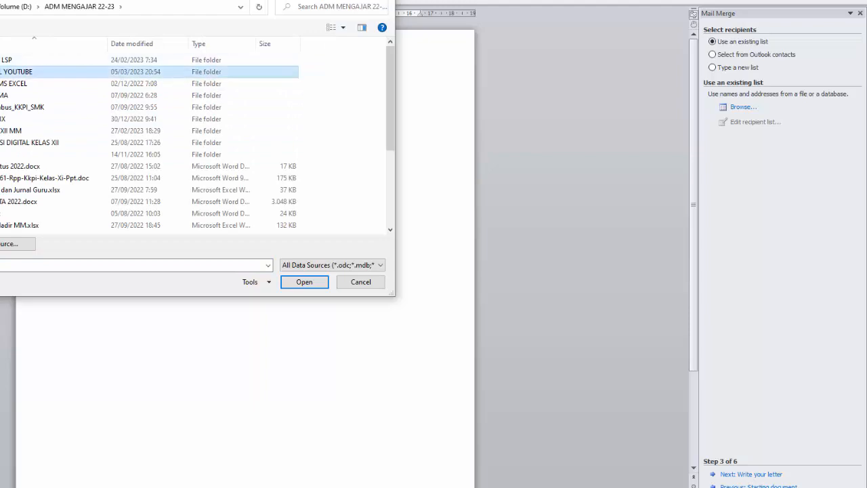
{"action": "double_click", "coordinate": [14, 59]}
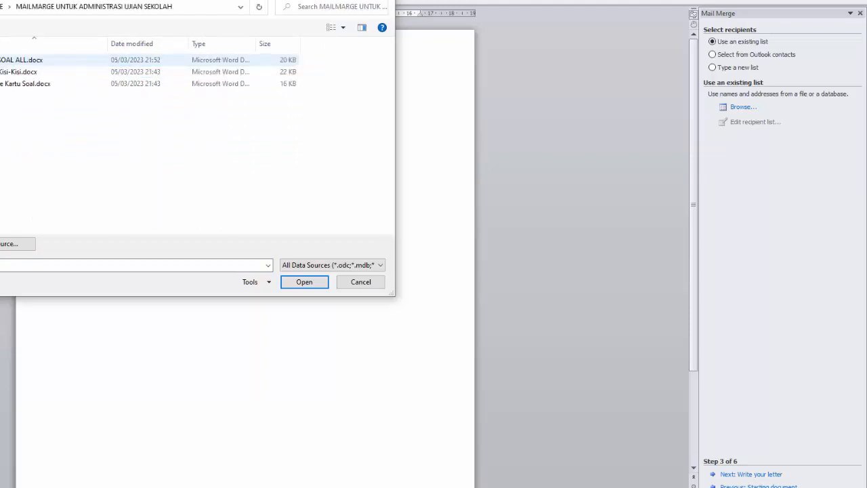
{"action": "double_click", "coordinate": [3, 72]}
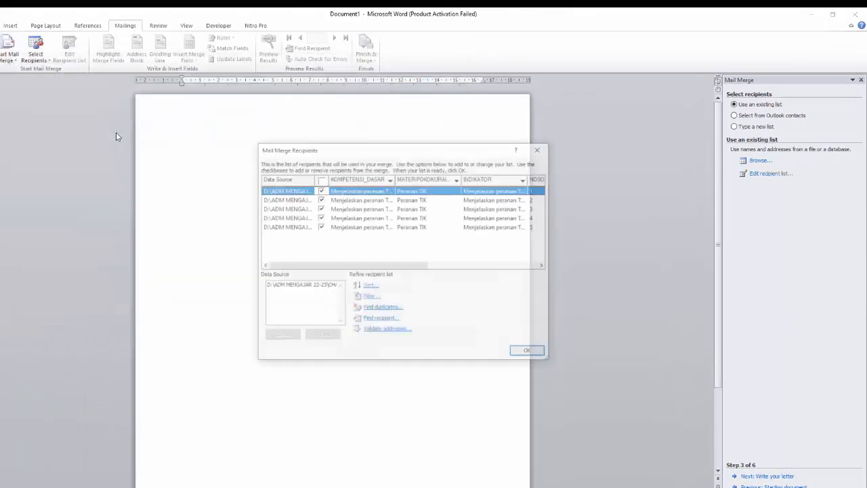
{"action": "left_click_drag", "start_coordinate": [377, 152], "coordinate": [310, 136]}
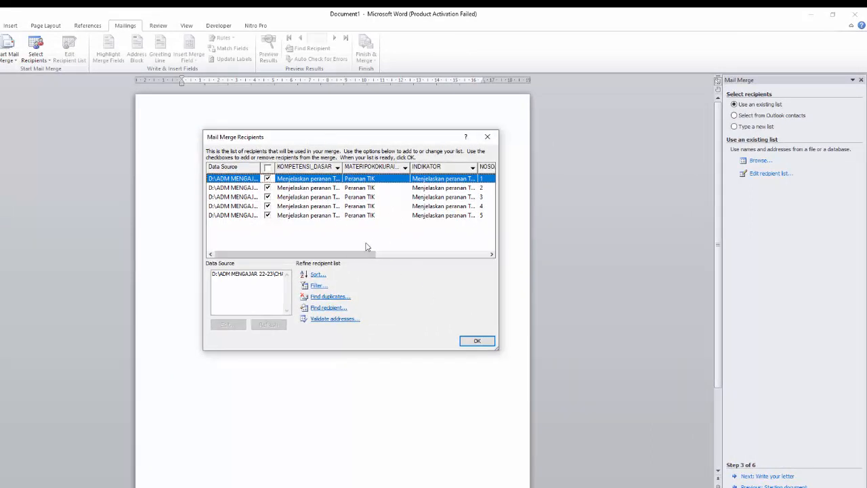
{"action": "left_click_drag", "start_coordinate": [363, 252], "coordinate": [312, 263]}
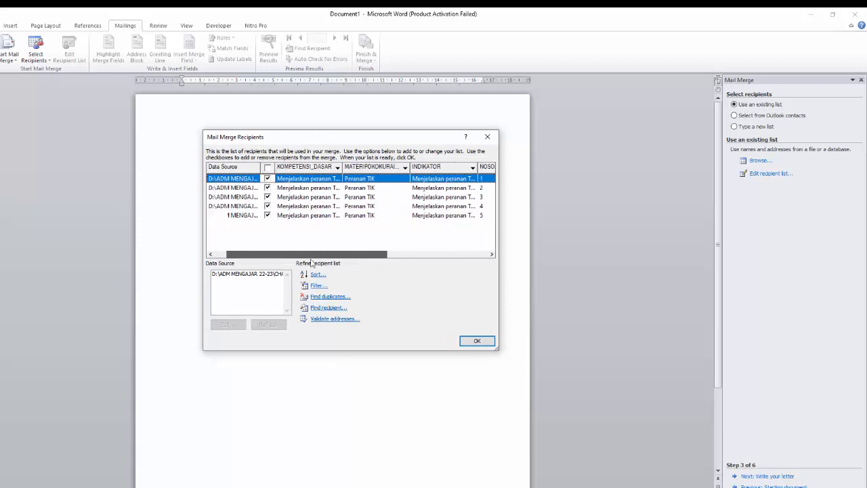
{"action": "left_click", "coordinate": [478, 341]}
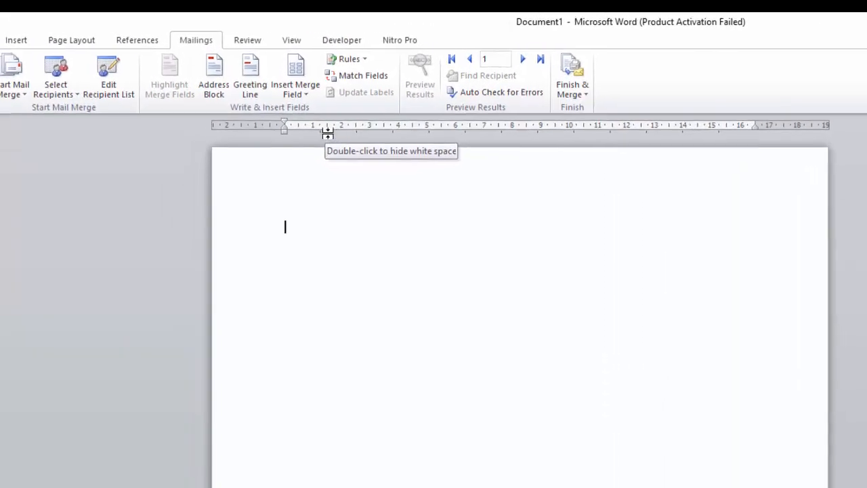
Insert the BUTIR__SOAL merge field into the empty document and preview the merge results
{"action": "left_click", "coordinate": [296, 96]}
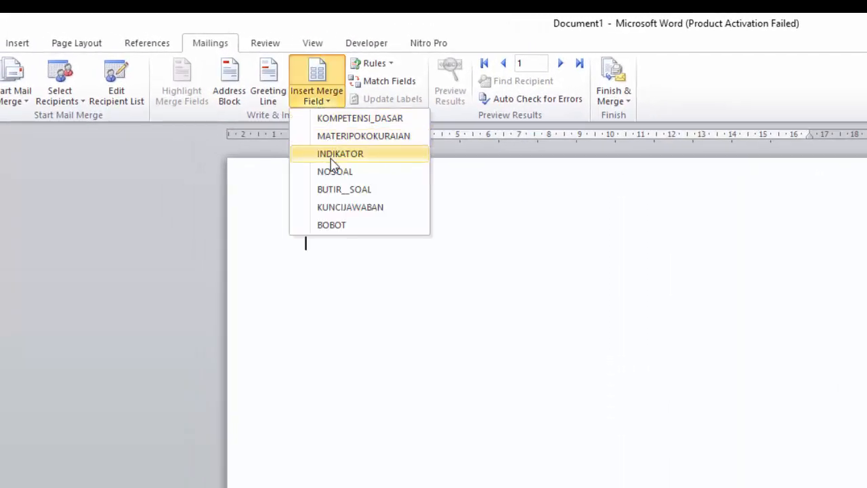
{"action": "left_click", "coordinate": [338, 190]}
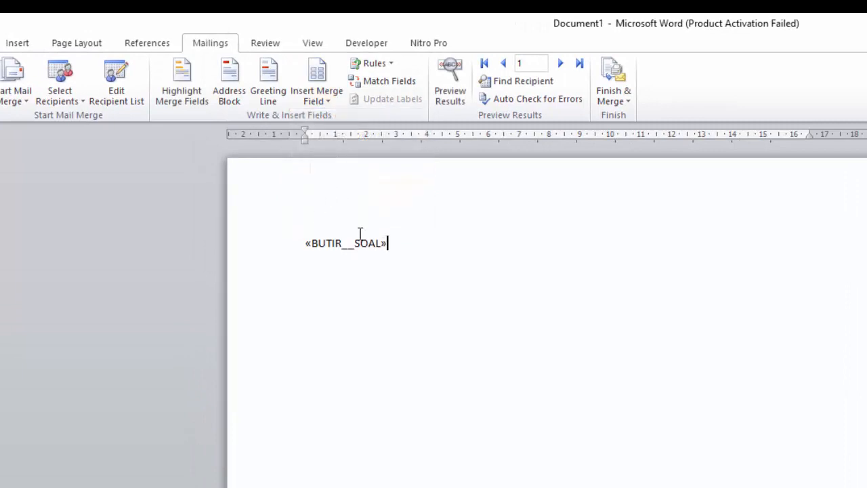
{"action": "left_click", "coordinate": [449, 95]}
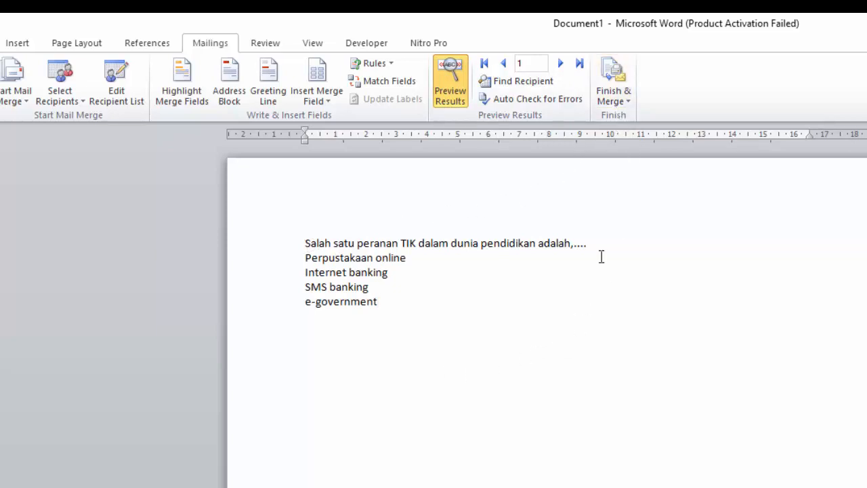
Finish the merge by generating individual documents for all records in a new document
{"action": "left_click", "coordinate": [615, 101]}
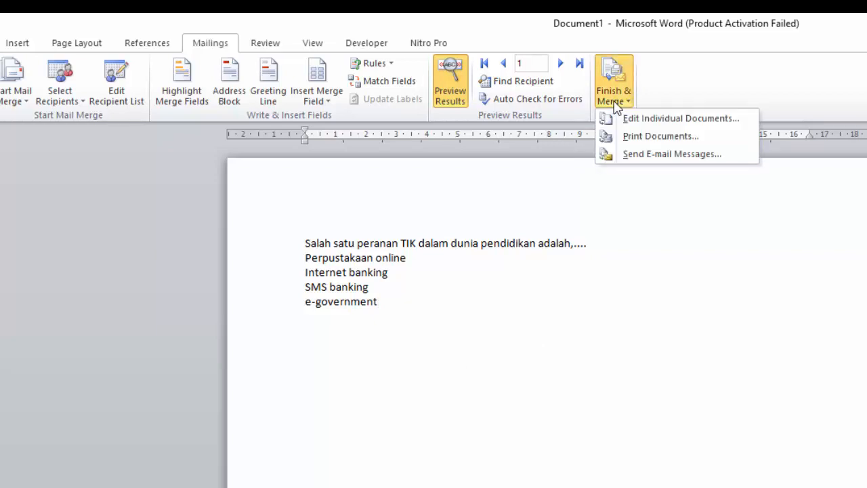
{"action": "left_click", "coordinate": [623, 119]}
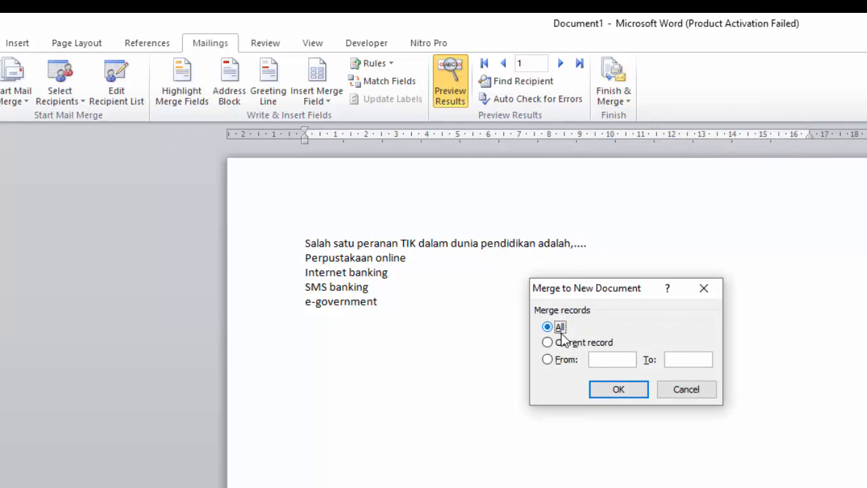
{"action": "left_click", "coordinate": [605, 395]}
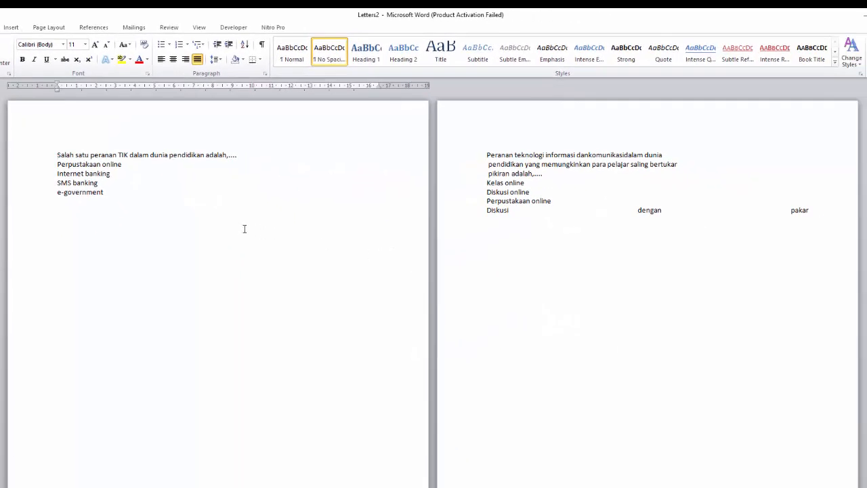
Replace the break after the first question's options with a blank line, joining the second question onto the same page
{"action": "scroll", "coordinate": [217, 223], "scroll_direction": "down", "scroll_amount": 10}
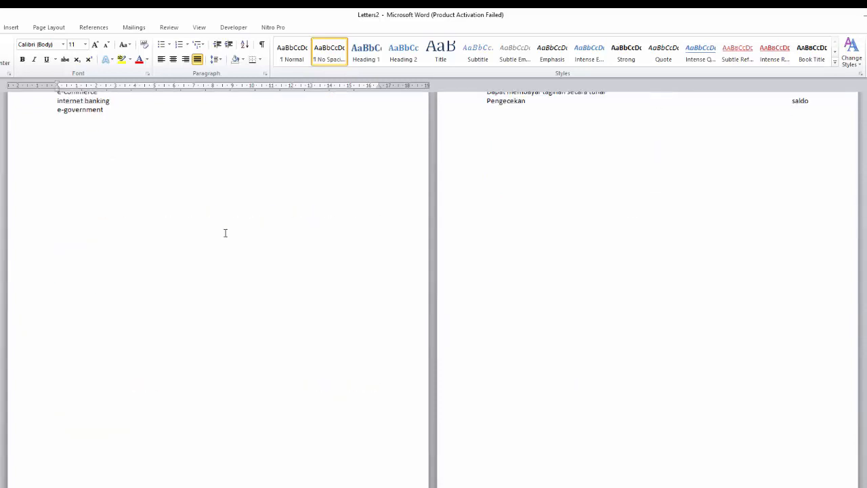
{"action": "scroll", "coordinate": [226, 235], "scroll_direction": "down", "scroll_amount": 5}
{"action": "scroll", "coordinate": [227, 240], "scroll_direction": "up", "scroll_amount": 7}
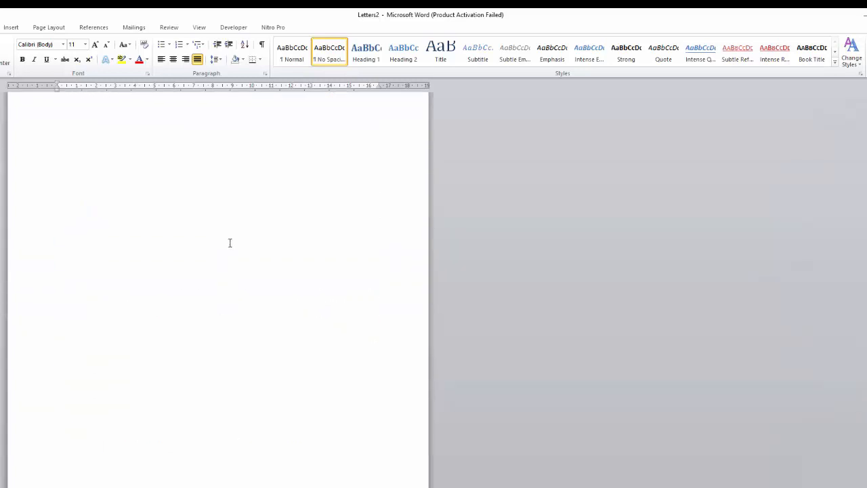
{"action": "scroll", "coordinate": [232, 249], "scroll_direction": "down", "scroll_amount": 3}
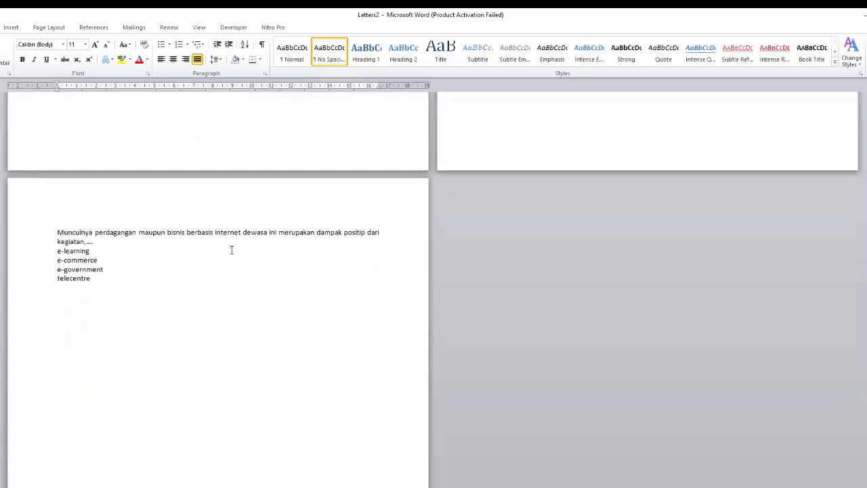
{"action": "scroll", "coordinate": [232, 248], "scroll_direction": "up", "scroll_amount": 10}
{"action": "scroll", "coordinate": [232, 247], "scroll_direction": "up", "scroll_amount": 15}
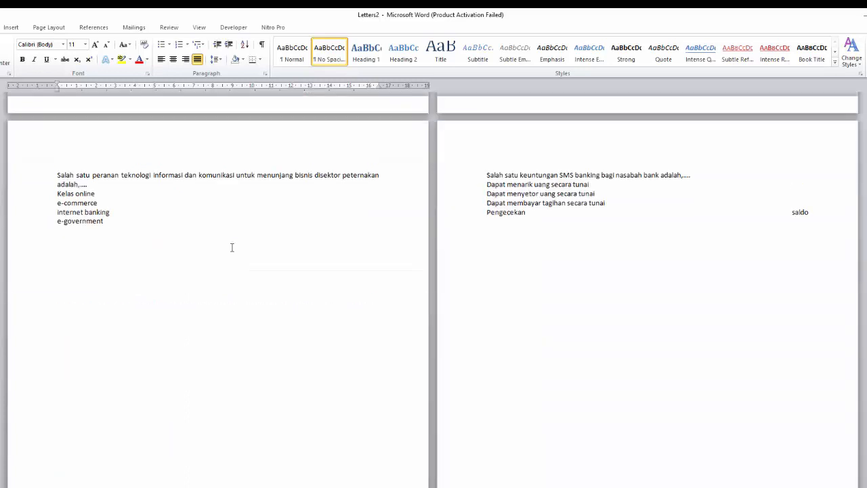
{"action": "left_click", "coordinate": [131, 193]}
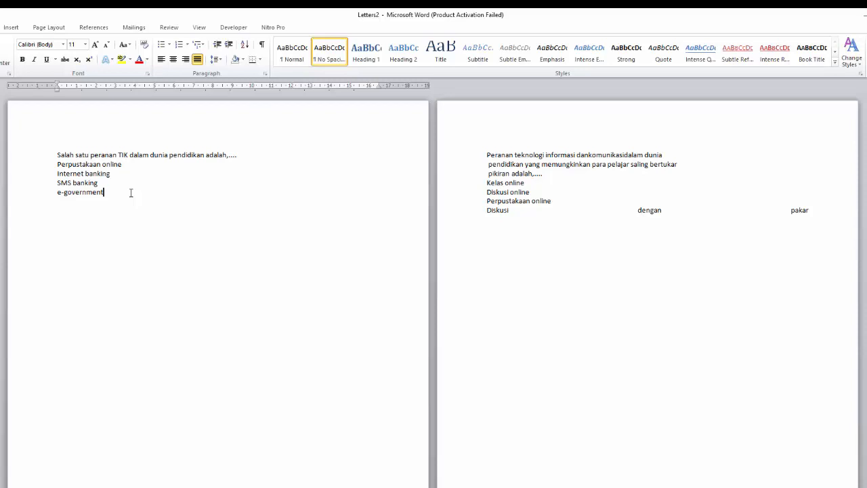
{"action": "key", "text": "Delete"}
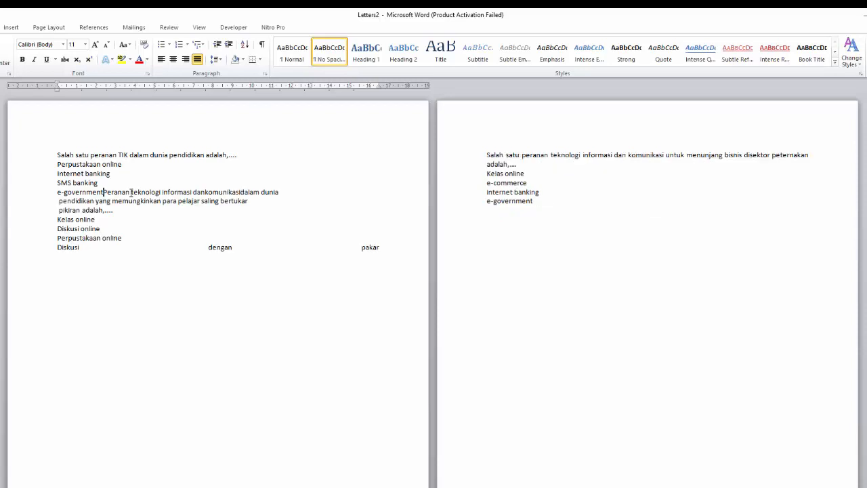
{"action": "key", "text": "Return"}
{"action": "key", "text": "Return"}
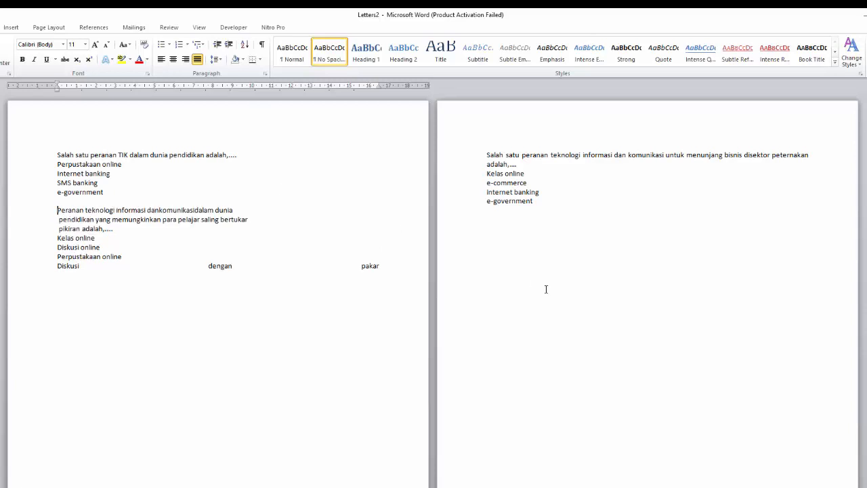
Bring the third and fourth questions onto the first page too, replacing the break before each with a blank line
{"action": "key", "text": "Delete"}
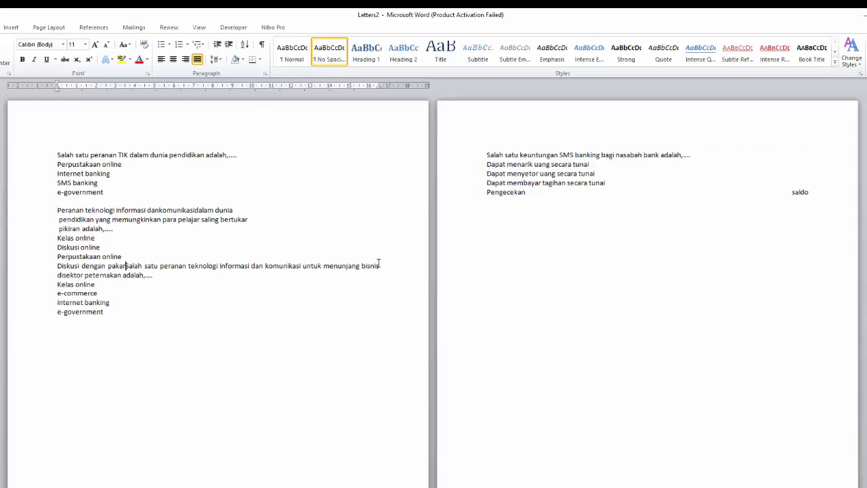
{"action": "key", "text": "Return"}
{"action": "key", "text": "Return"}
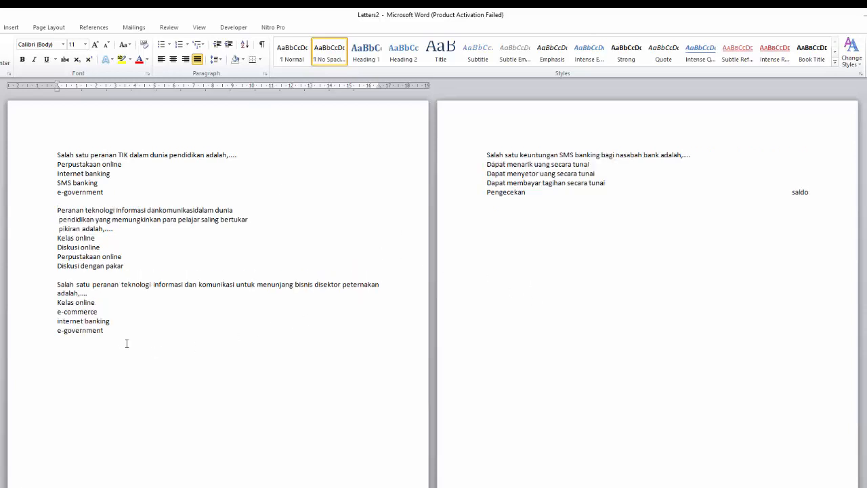
{"action": "left_click", "coordinate": [107, 332]}
{"action": "key", "text": "Delete"}
{"action": "key", "text": "Return"}
{"action": "key", "text": "Return"}
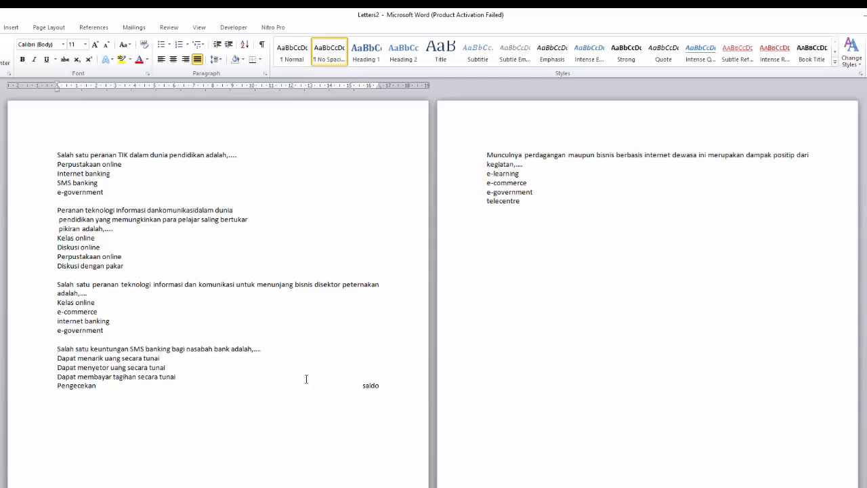
Join the fifth question below "Pengecekan saldo", replacing the break between them with a blank line
{"action": "left_click", "coordinate": [382, 386]}
{"action": "key", "text": "Delete"}
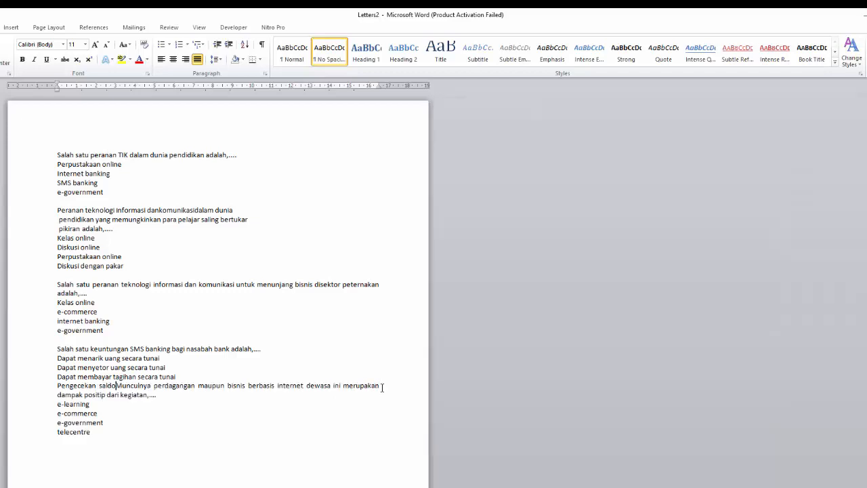
{"action": "key", "text": "Return"}
{"action": "key", "text": "Return"}
{"action": "scroll", "coordinate": [368, 411], "scroll_direction": "down", "scroll_amount": 4}
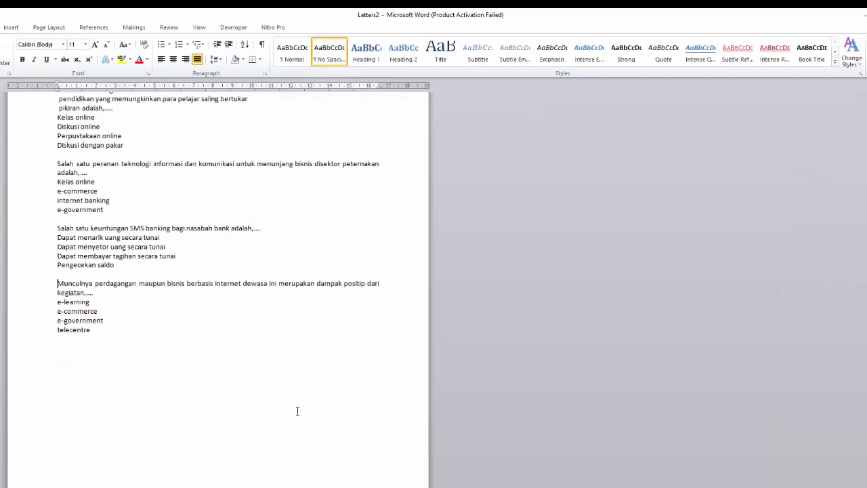
{"action": "scroll", "coordinate": [291, 412], "scroll_direction": "up", "scroll_amount": 4}
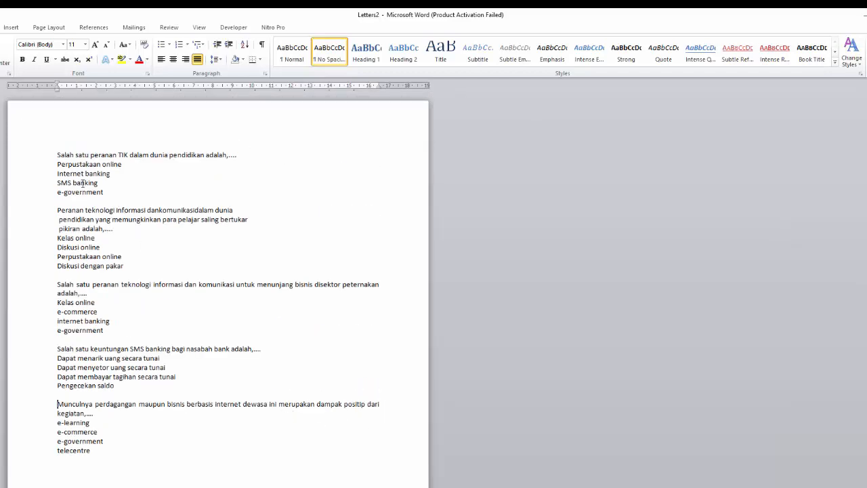
{"action": "left_click_drag", "start_coordinate": [54, 157], "coordinate": [96, 459]}
{"action": "scroll", "coordinate": [127, 469], "scroll_direction": "down", "scroll_amount": 3}
{"action": "left_click", "coordinate": [130, 434]}
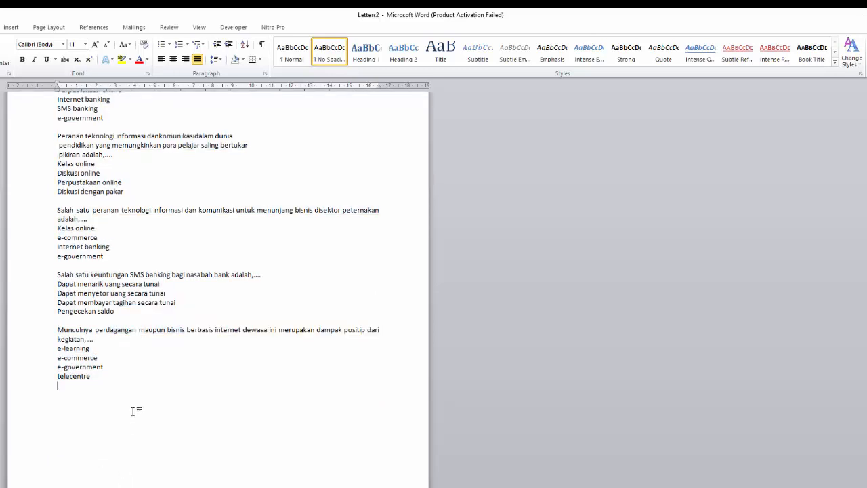
Select the stems of all five questions together and number them with the 1. 2. 3. format, leaving the answer options unnumbered
{"action": "scroll", "coordinate": [135, 412], "scroll_direction": "up", "scroll_amount": 3}
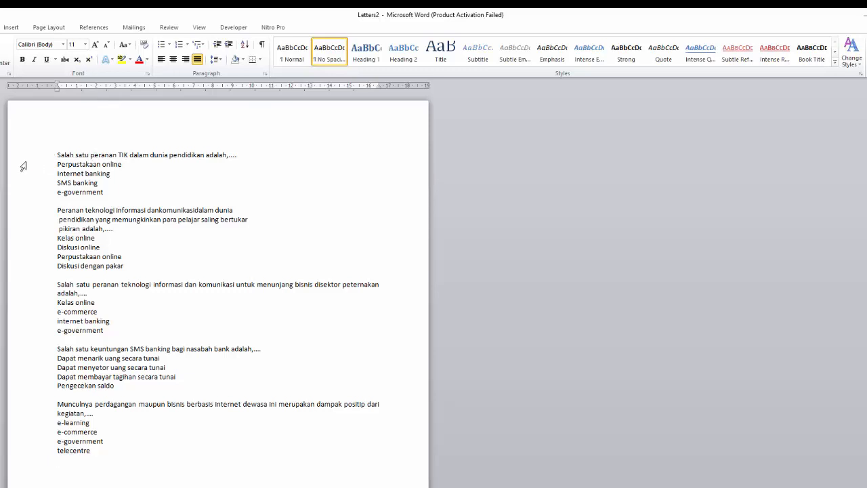
{"action": "mouse_move", "coordinate": [23, 159]}
{"action": "left_mouse_down"}
{"action": "mouse_move", "coordinate": [23, 167]}
{"action": "mouse_move", "coordinate": [23, 157]}
{"action": "left_mouse_up"}
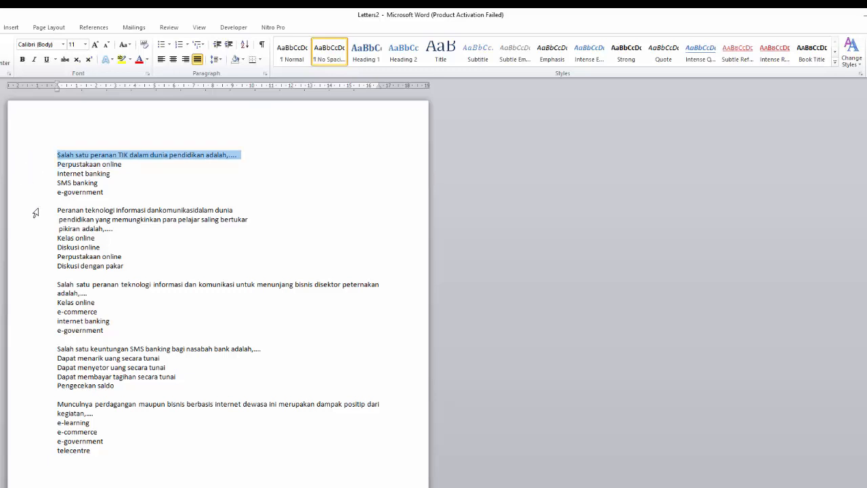
{"action": "left_click_drag", "start_coordinate": [35, 214], "coordinate": [41, 230]}
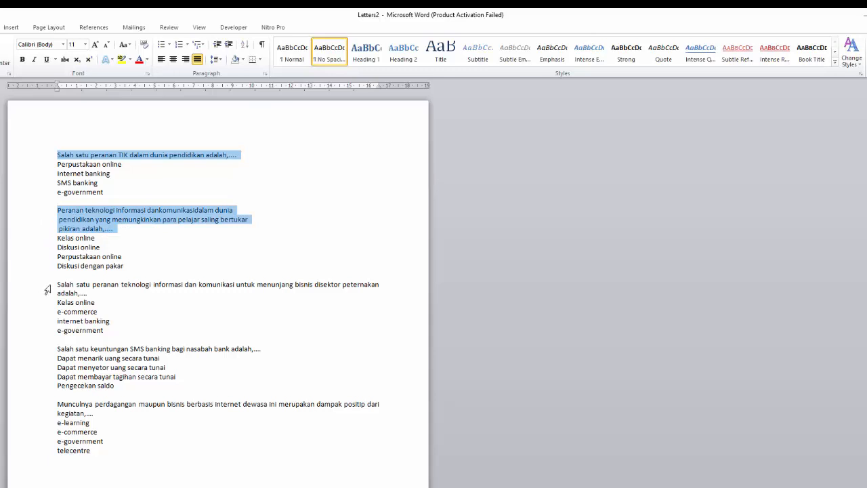
{"action": "left_click_drag", "start_coordinate": [47, 289], "coordinate": [48, 296]}
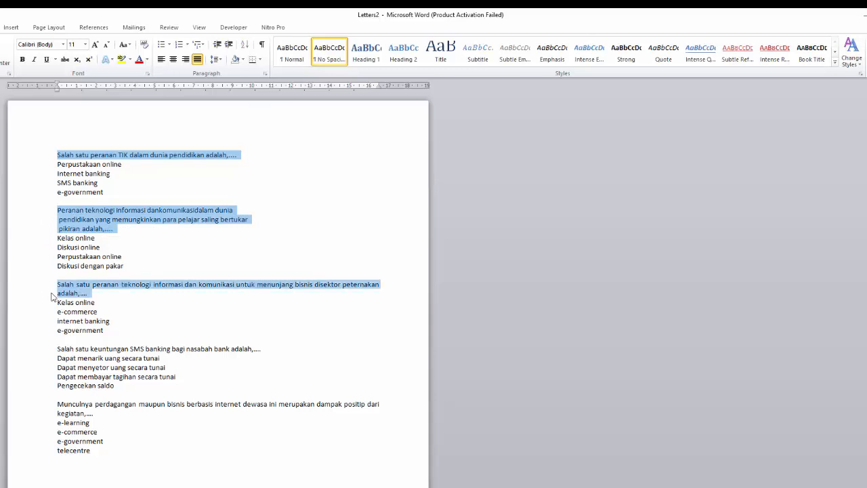
{"action": "left_click", "coordinate": [45, 351], "text": "ctrl"}
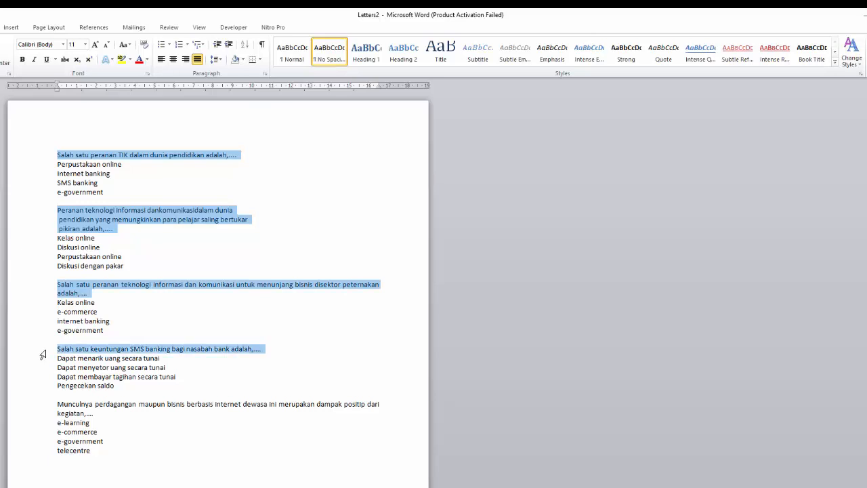
{"action": "left_click", "coordinate": [46, 407], "text": "ctrl"}
{"action": "left_click_drag", "start_coordinate": [44, 412], "coordinate": [44, 415]}
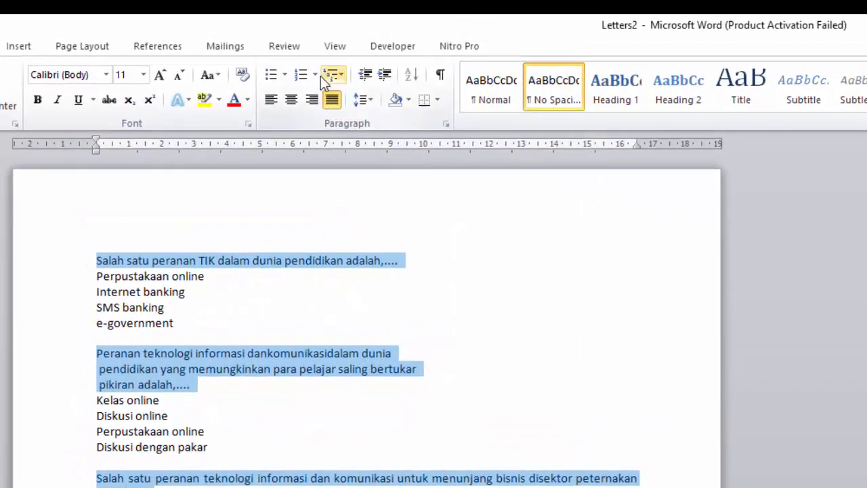
{"action": "left_click", "coordinate": [318, 74]}
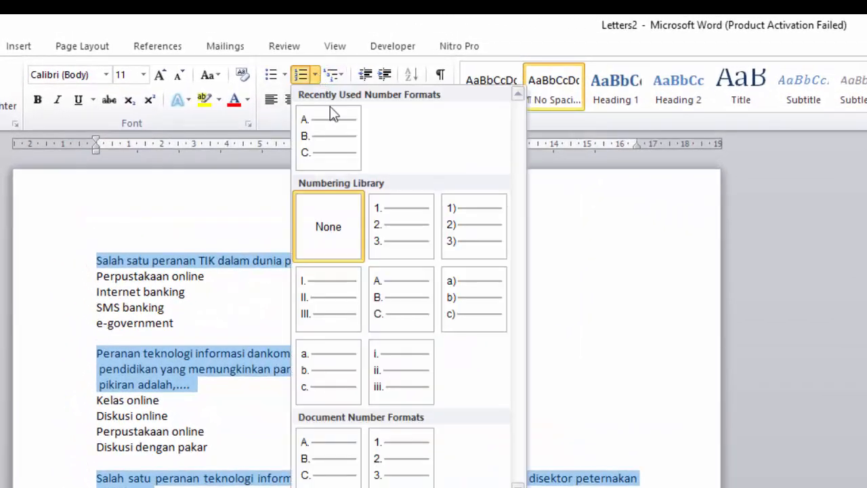
{"action": "left_click", "coordinate": [394, 219]}
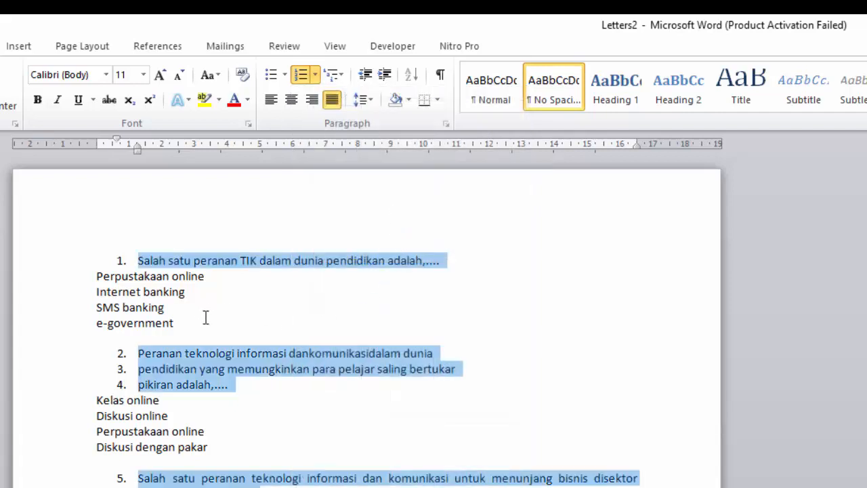
{"action": "left_click", "coordinate": [230, 316]}
Move the question numbers out to align with the left margin of the answer options
{"action": "left_click", "coordinate": [122, 261]}
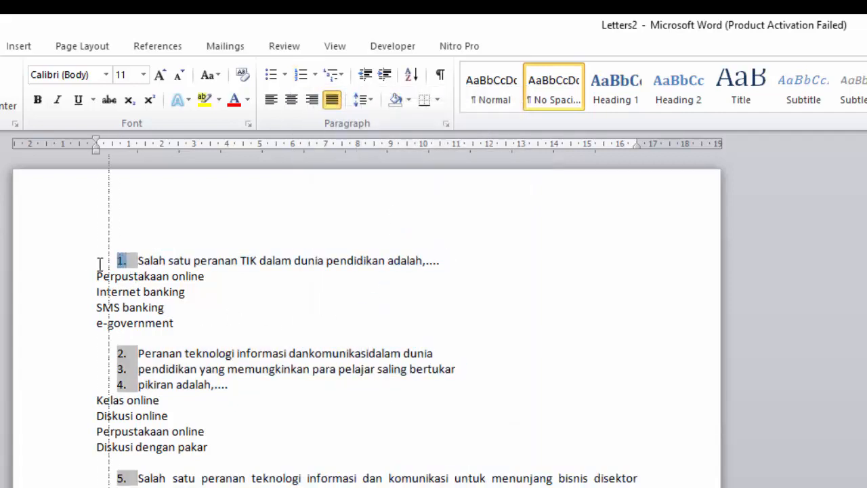
{"action": "left_click_drag", "start_coordinate": [100, 263], "coordinate": [89, 266]}
{"action": "left_click", "coordinate": [145, 319]}
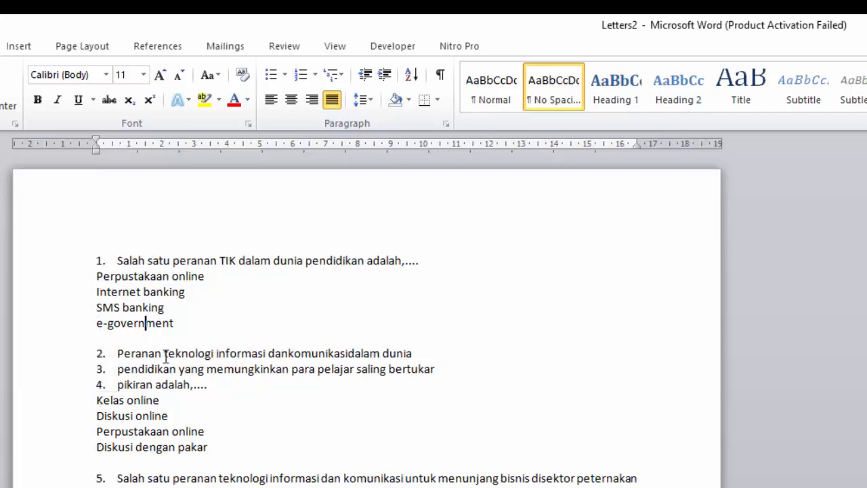
Join the three separately numbered lines of question 2 into one paragraph, keeping a space between the joined words
{"action": "left_click", "coordinate": [100, 353]}
{"action": "left_click", "coordinate": [97, 399]}
{"action": "left_click", "coordinate": [294, 352]}
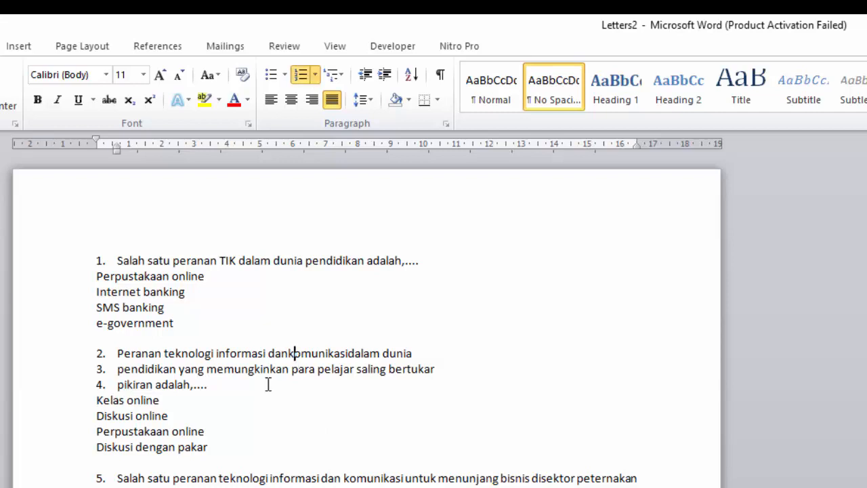
{"action": "left_click_drag", "start_coordinate": [117, 352], "coordinate": [407, 354]}
{"action": "left_click", "coordinate": [418, 397]}
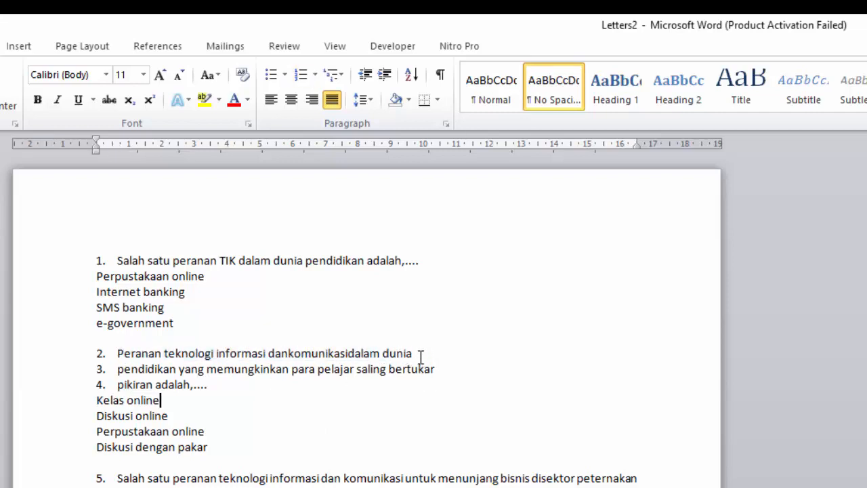
{"action": "left_click", "coordinate": [420, 355]}
{"action": "key", "text": "Delete"}
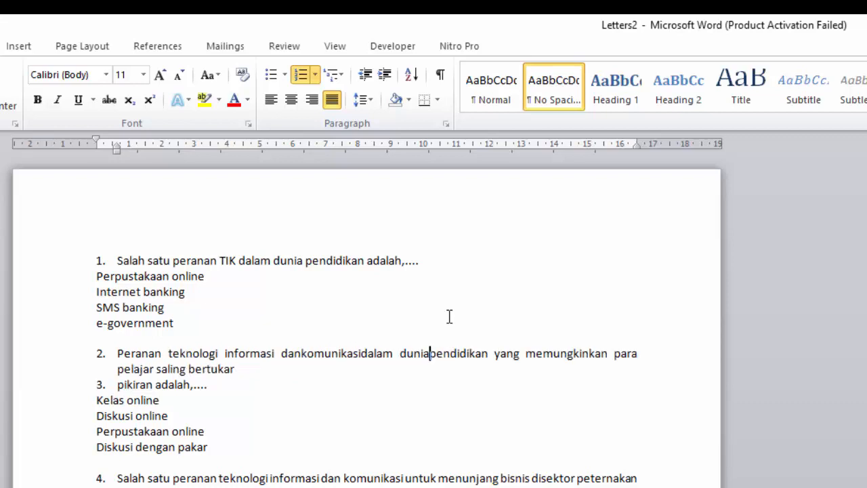
{"action": "left_click", "coordinate": [298, 368]}
{"action": "key", "text": "Delete"}
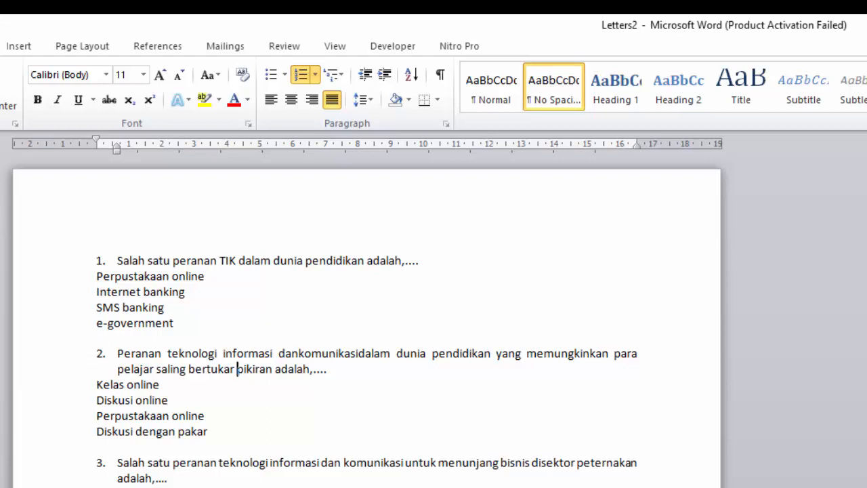
Letter the four answer options of question 1 and those of question 2 with the A. B. C. format
{"action": "left_click_drag", "start_coordinate": [49, 277], "coordinate": [52, 325]}
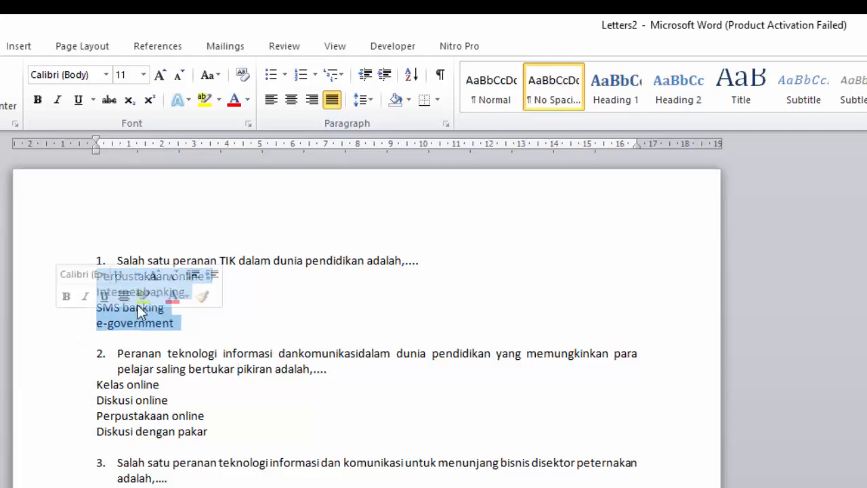
{"action": "left_click", "coordinate": [316, 75]}
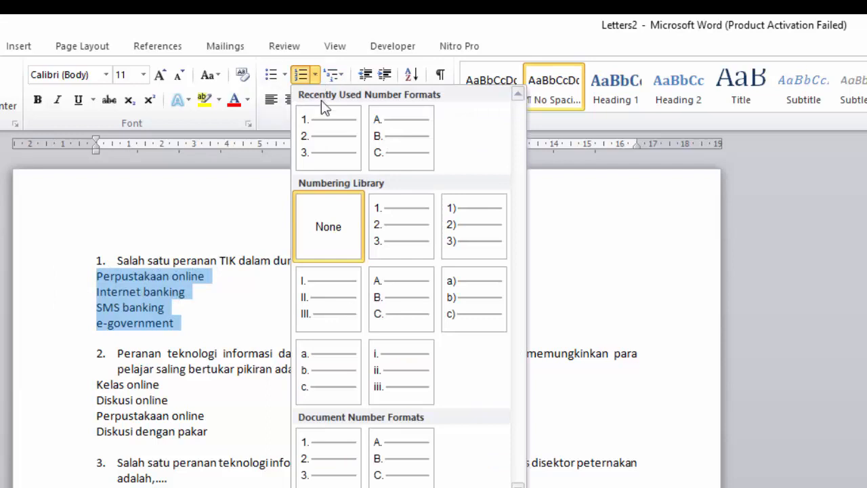
{"action": "left_click", "coordinate": [395, 138]}
{"action": "left_click_drag", "start_coordinate": [74, 388], "coordinate": [77, 449]}
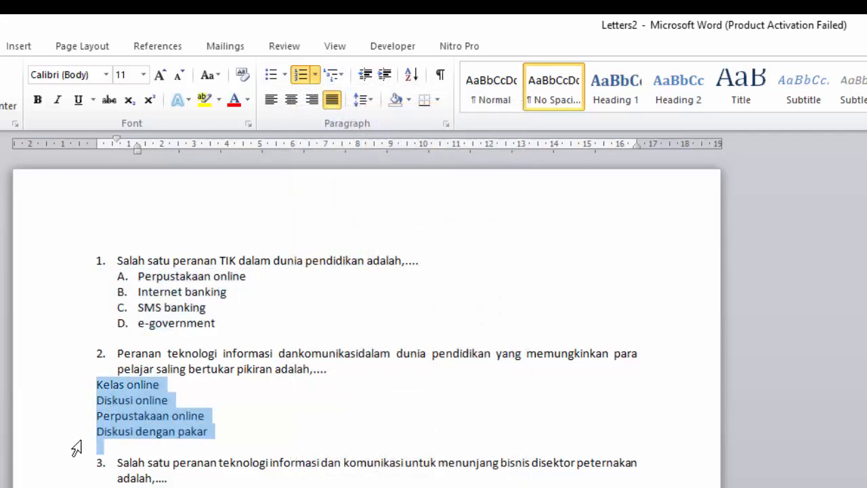
{"action": "left_click", "coordinate": [316, 75]}
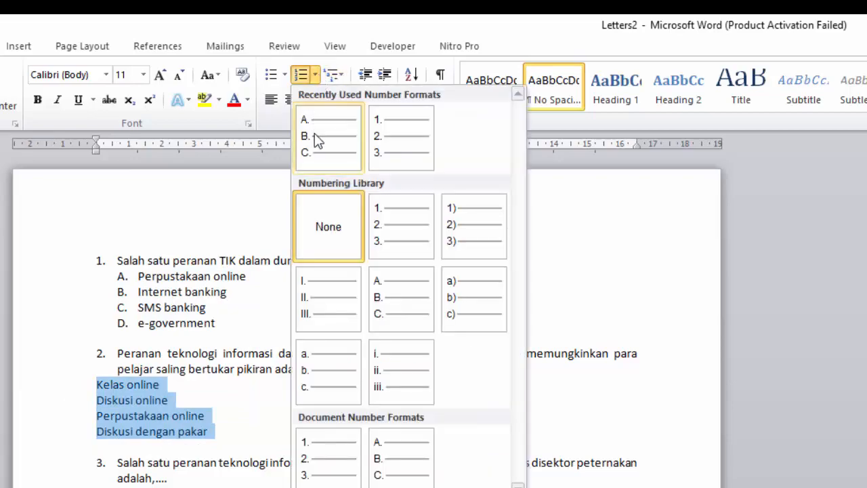
{"action": "left_click", "coordinate": [318, 139]}
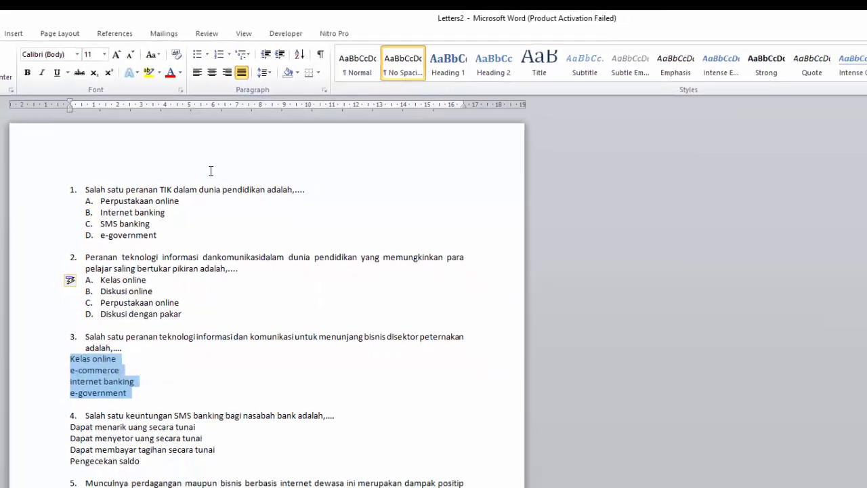
Apply the A. B. C. lettering to the answer options of questions 3, 4 and 5, each as its own list
{"action": "left_click", "coordinate": [229, 55]}
{"action": "left_click", "coordinate": [232, 115]}
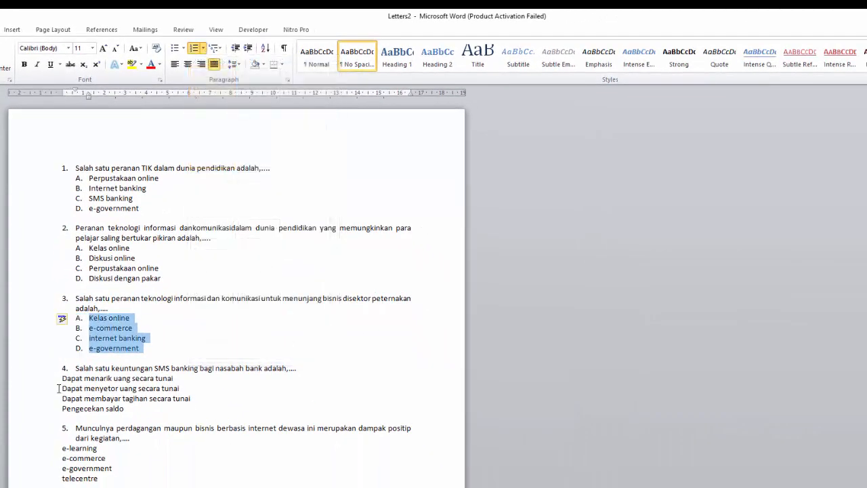
{"action": "left_click_drag", "start_coordinate": [47, 380], "coordinate": [56, 410]}
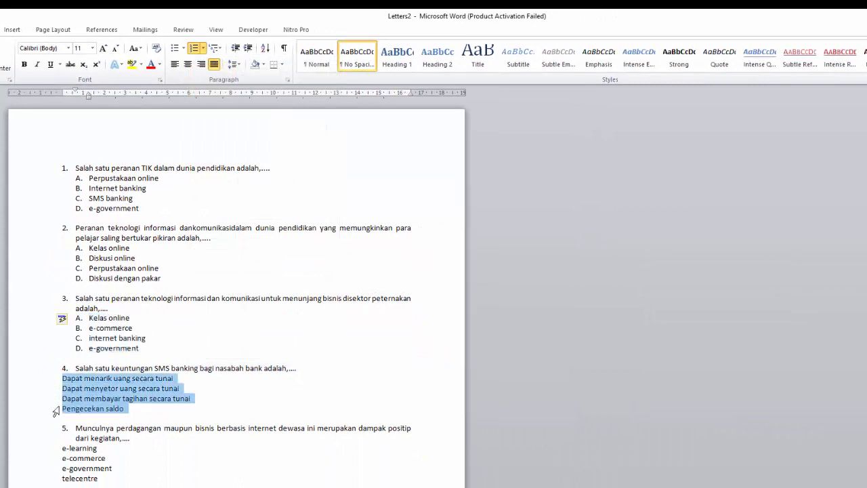
{"action": "left_click", "coordinate": [203, 53]}
{"action": "left_click", "coordinate": [211, 89]}
{"action": "left_click_drag", "start_coordinate": [39, 449], "coordinate": [43, 483]}
{"action": "left_click", "coordinate": [203, 49]}
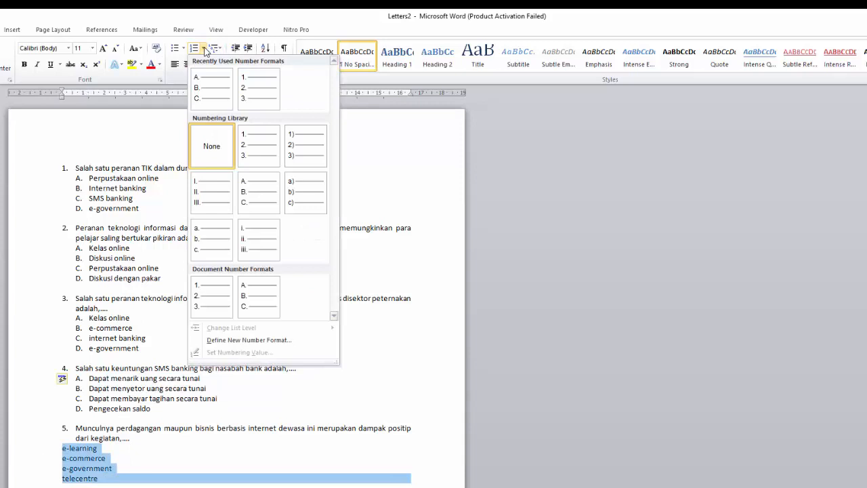
{"action": "left_click", "coordinate": [205, 87]}
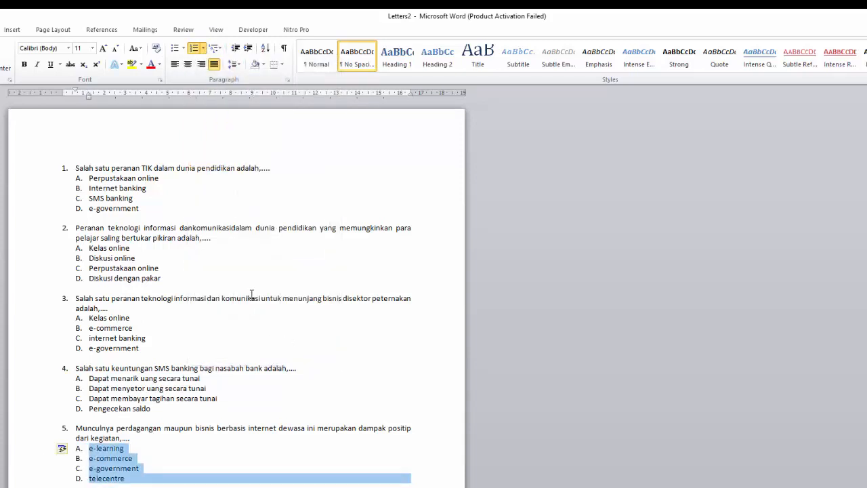